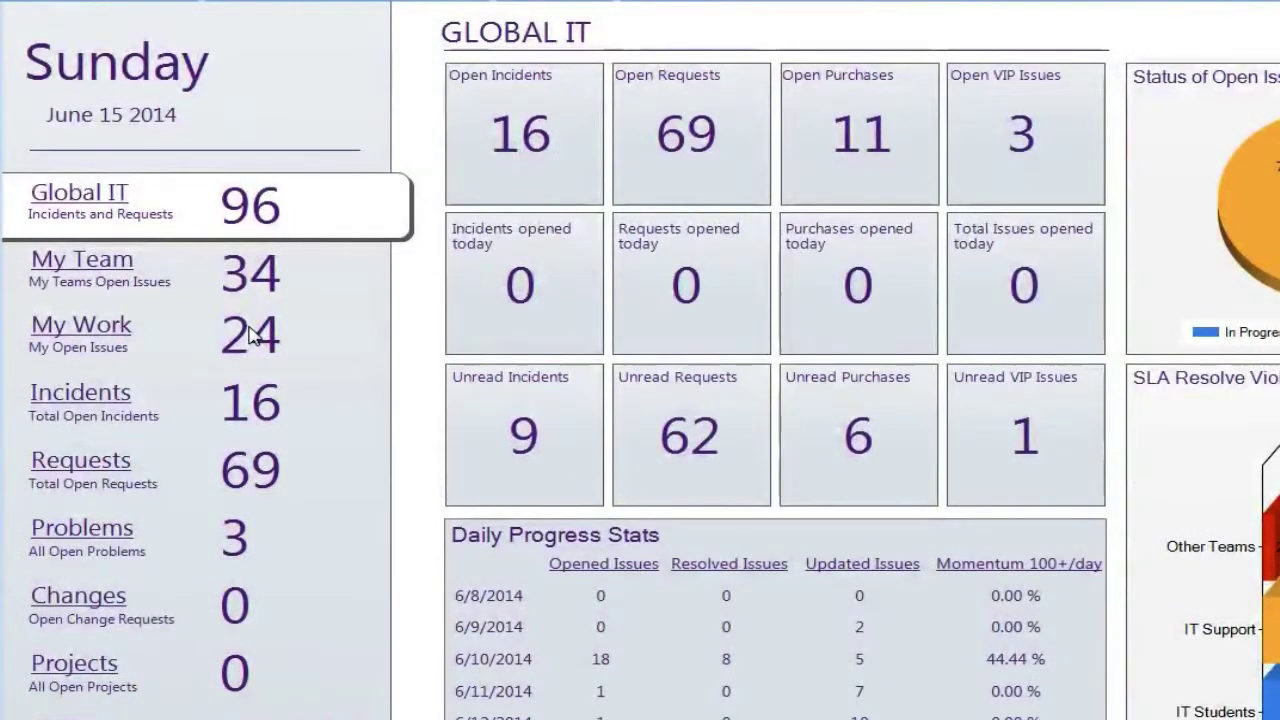
Open My Work, then switch to the My Team's Work dashboard of team issues and queues
click(100, 330)
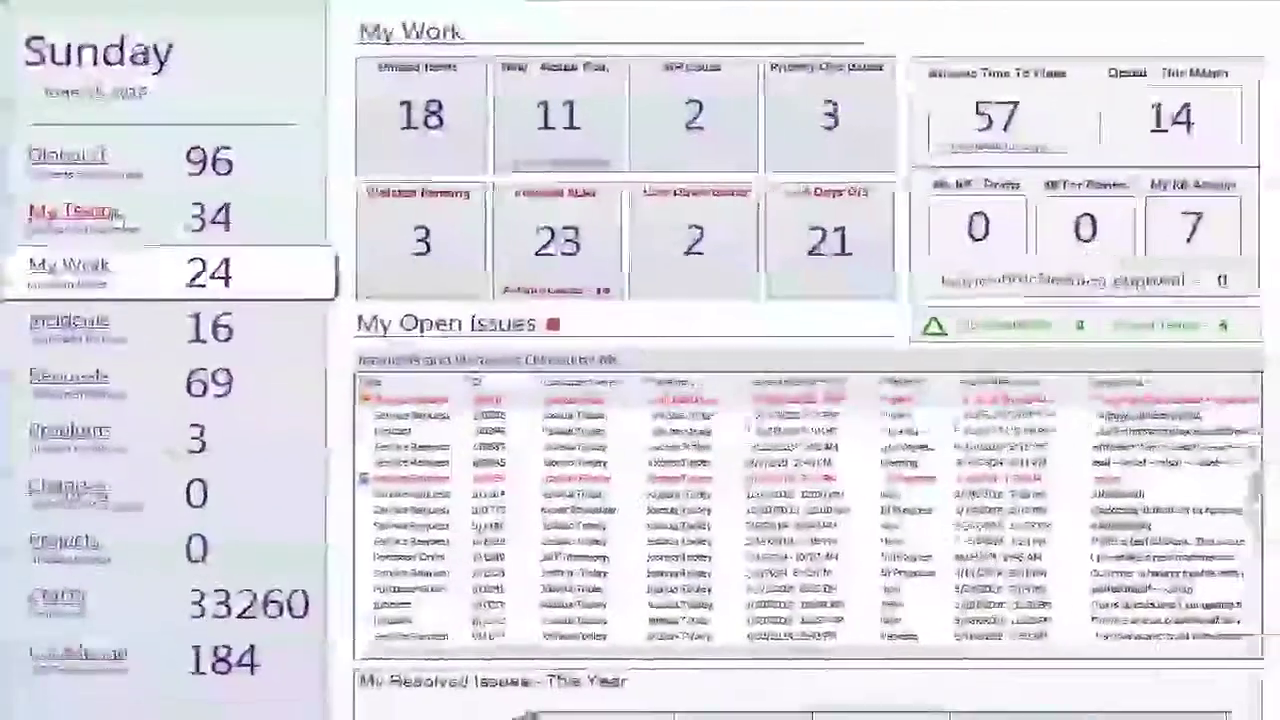
click(75, 212)
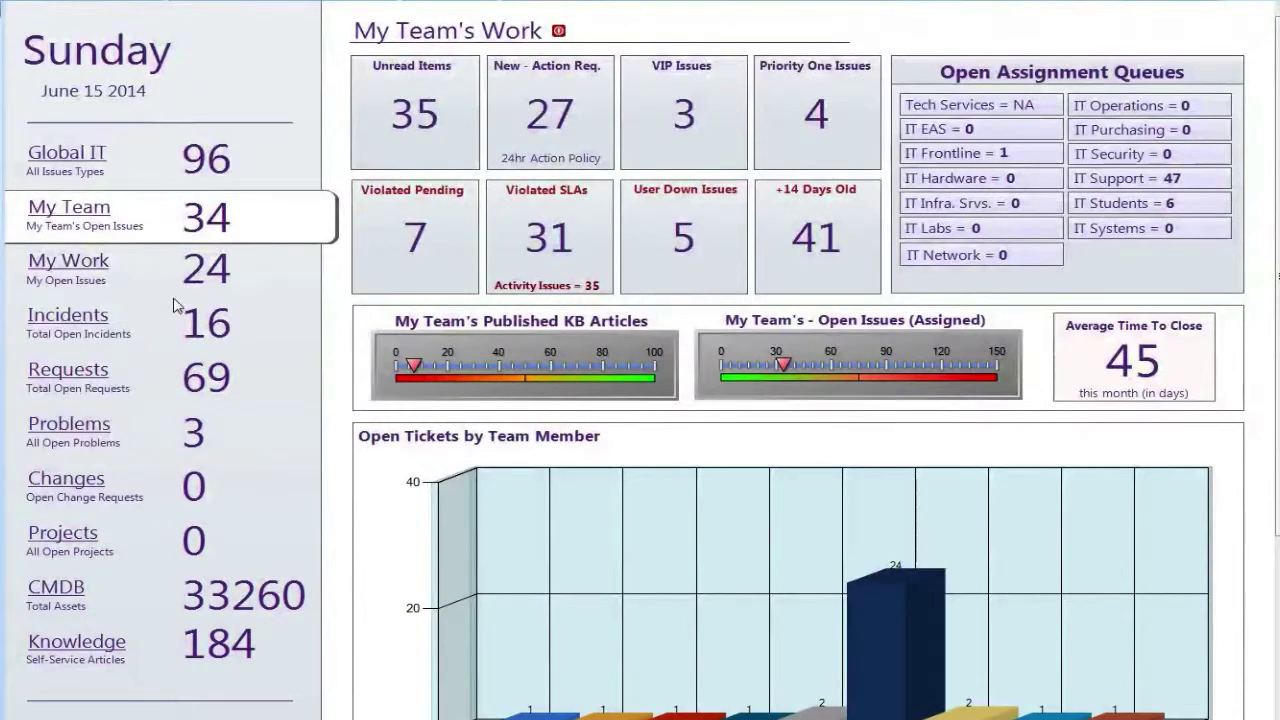
Go back to the My Work dashboard listing my own incidents and requests
click(97, 266)
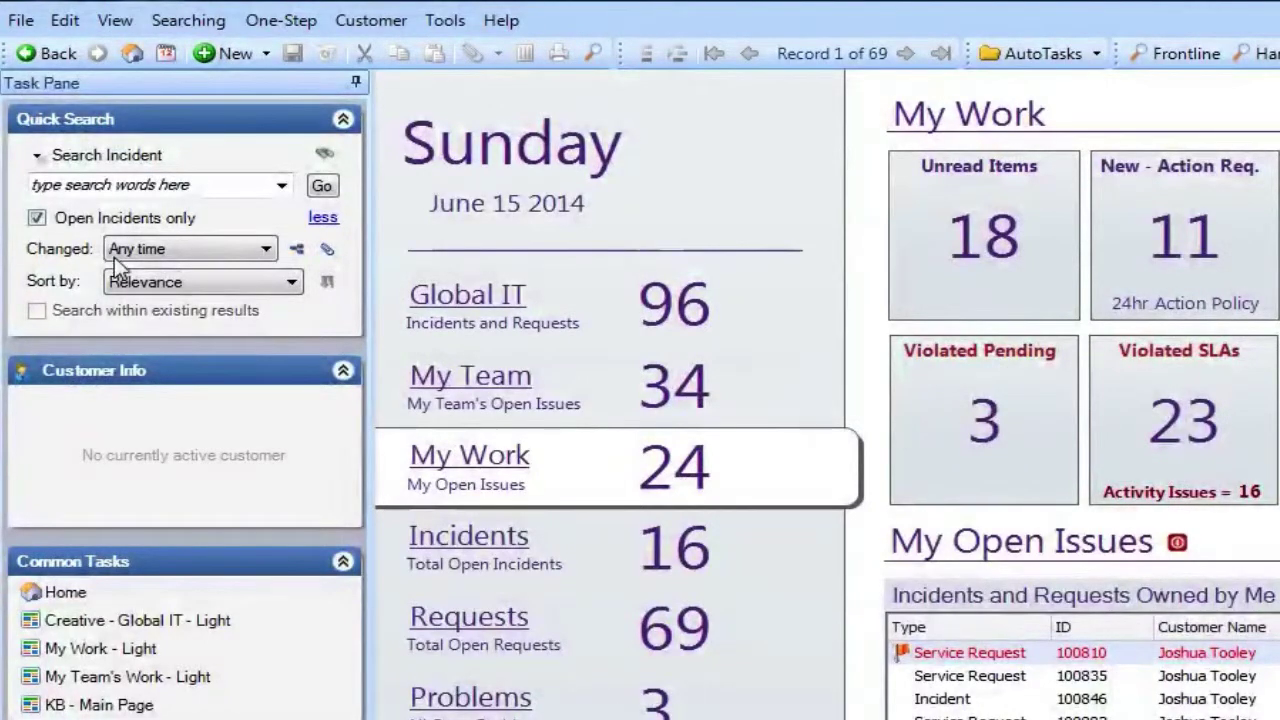
Quick-search Customer - Internal records by the customer's surname to open their User Panel
click(58, 158)
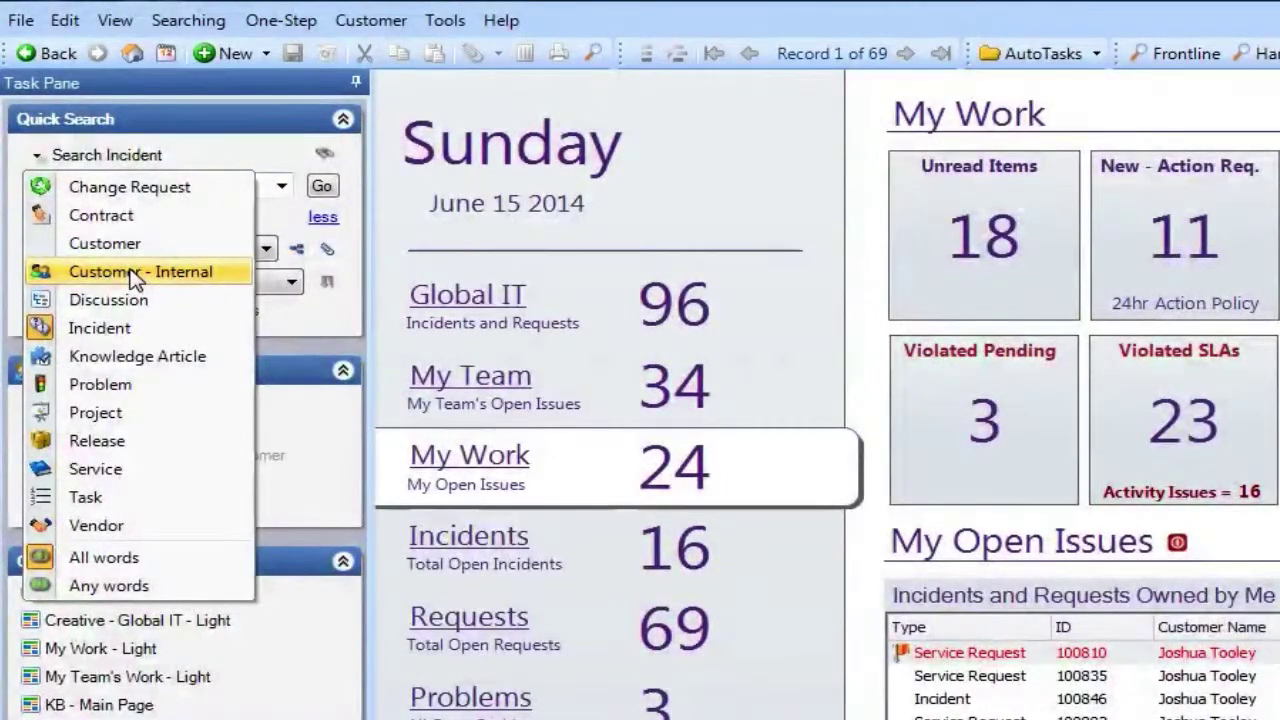
click(135, 277)
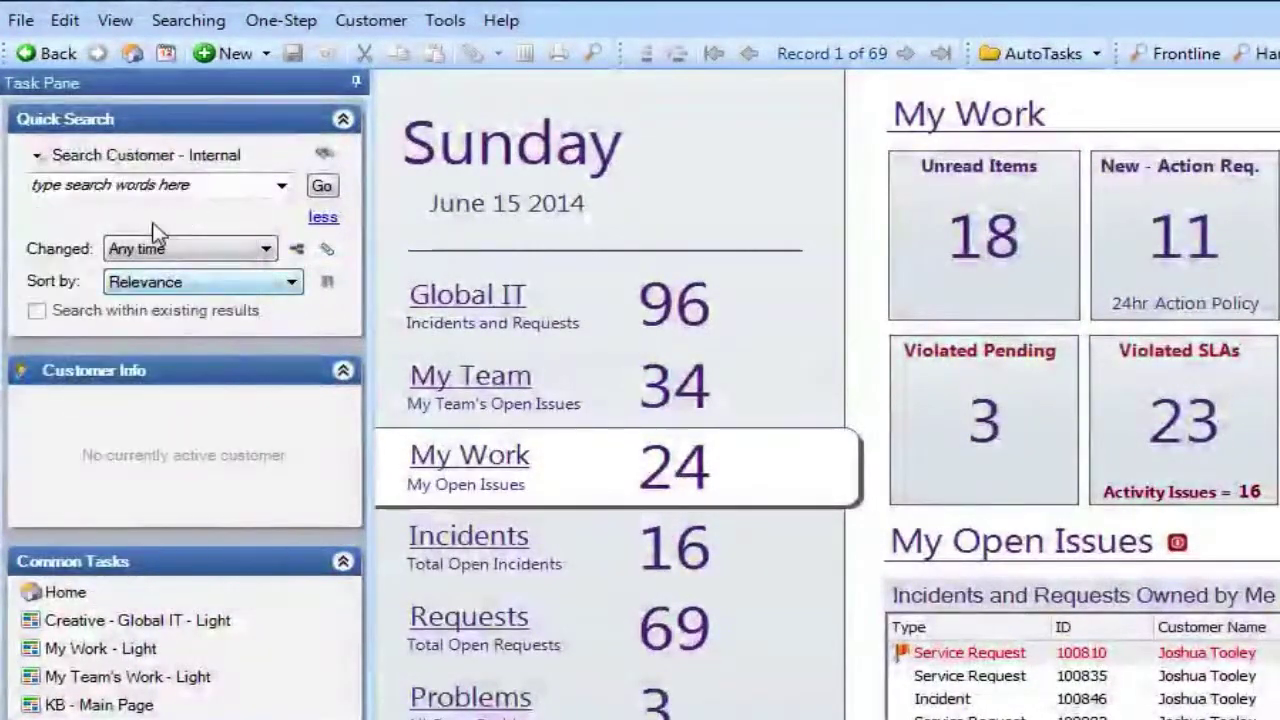
click(192, 189)
text(s)
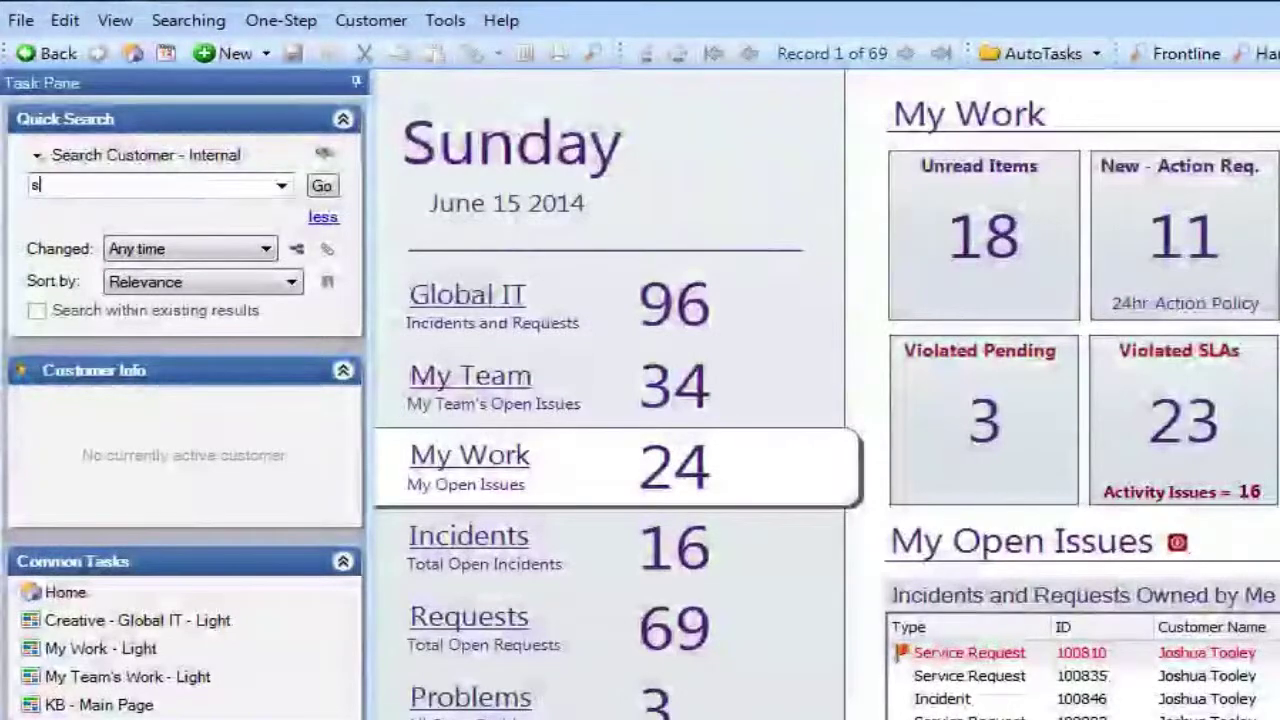
text(ooley)
key(Return)
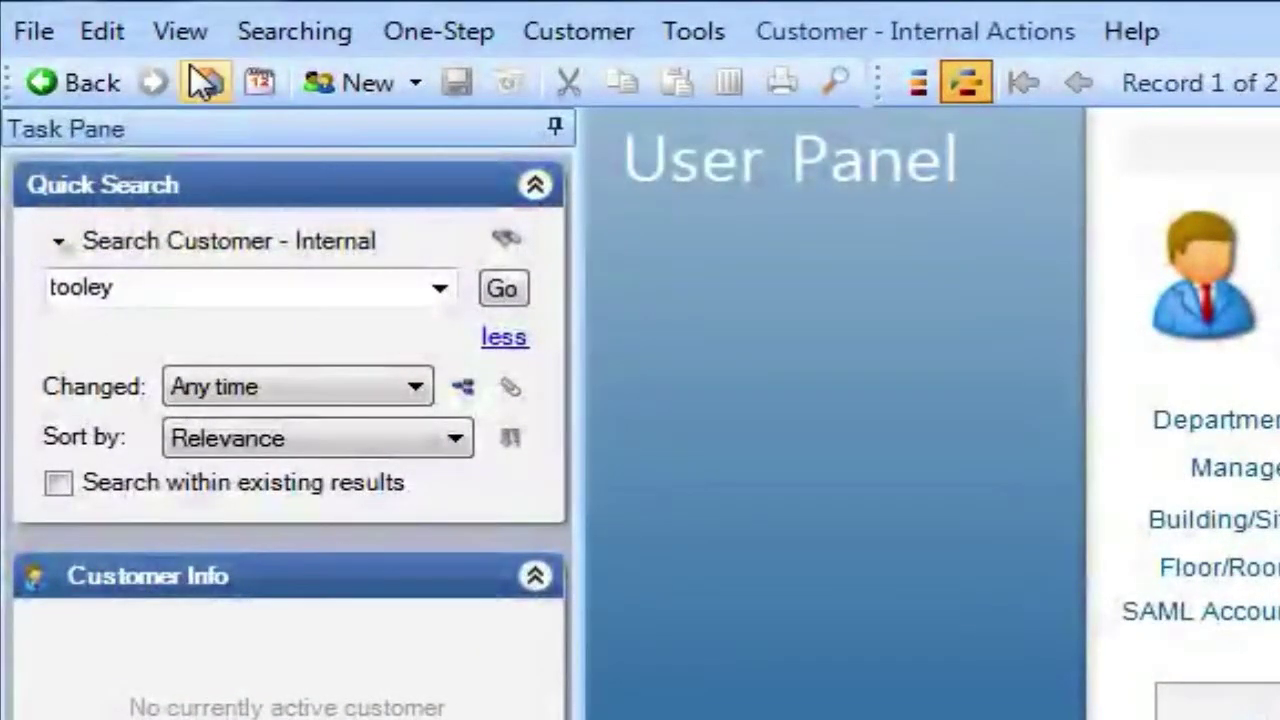
Return to the Home page's Global IT dashboard
click(205, 82)
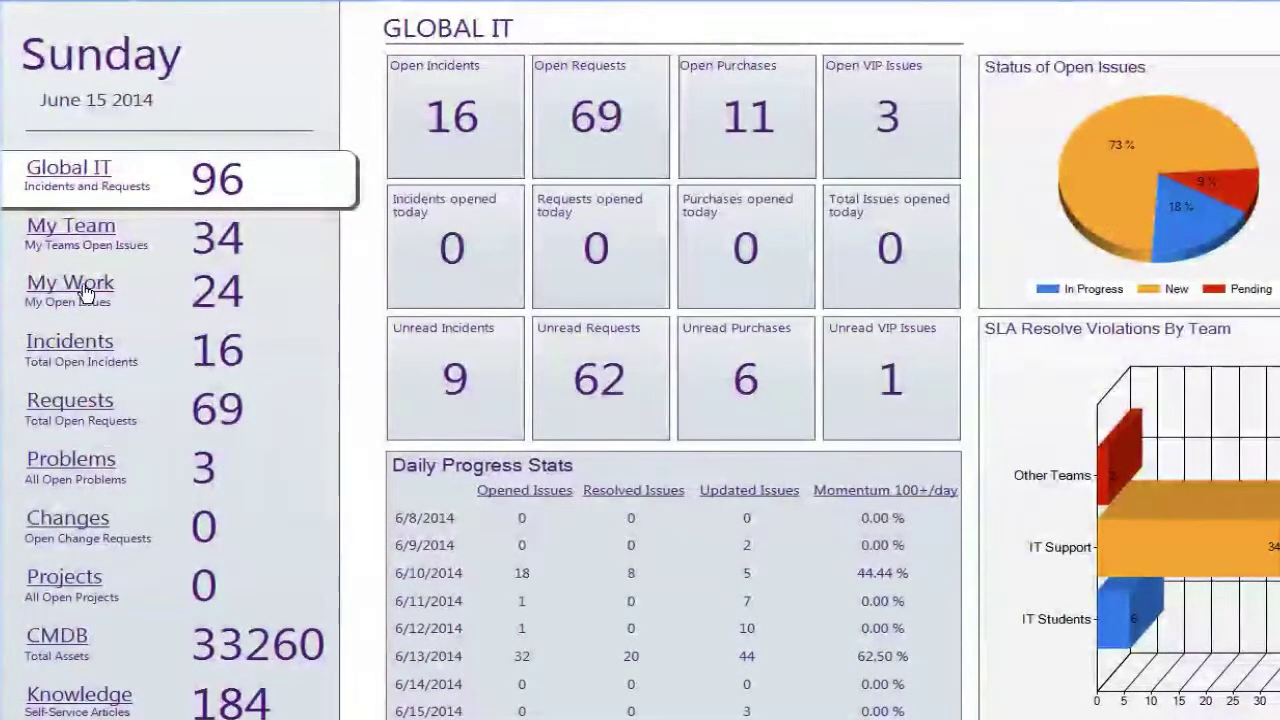
Set Quick Search to Incident and search for incident ID 100810, replacing the old term
click(48, 287)
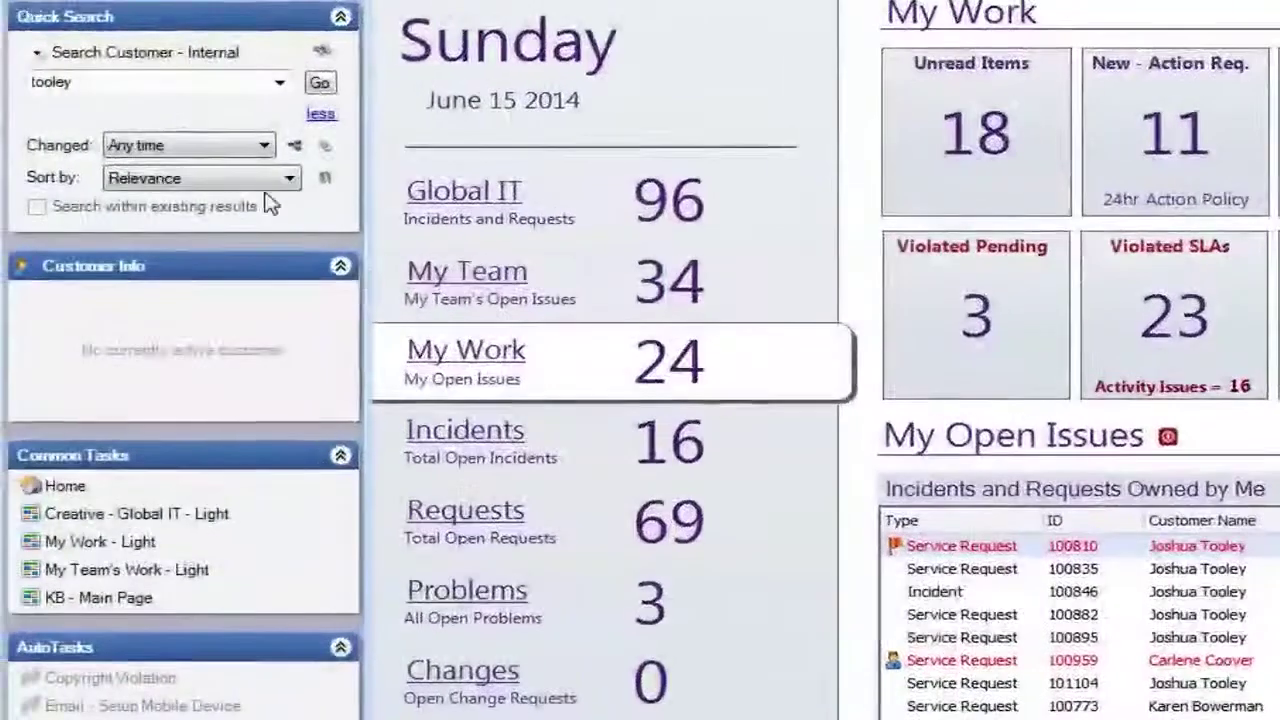
click(104, 66)
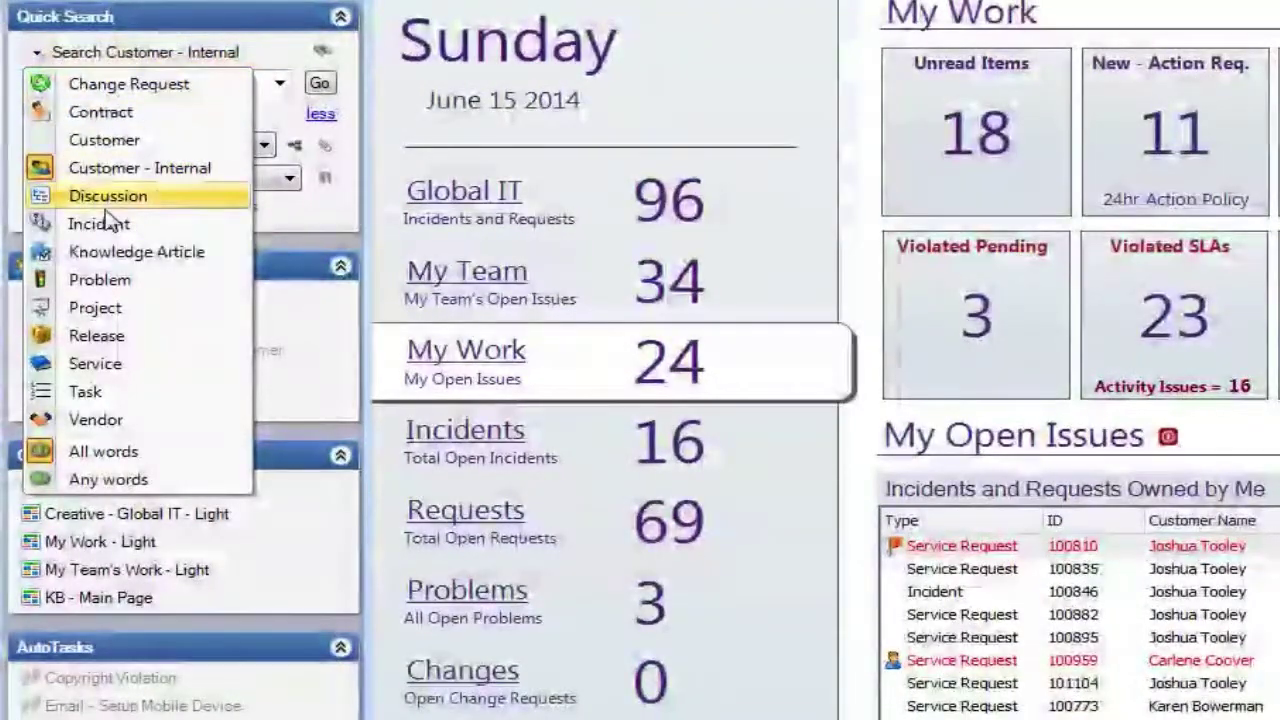
click(106, 226)
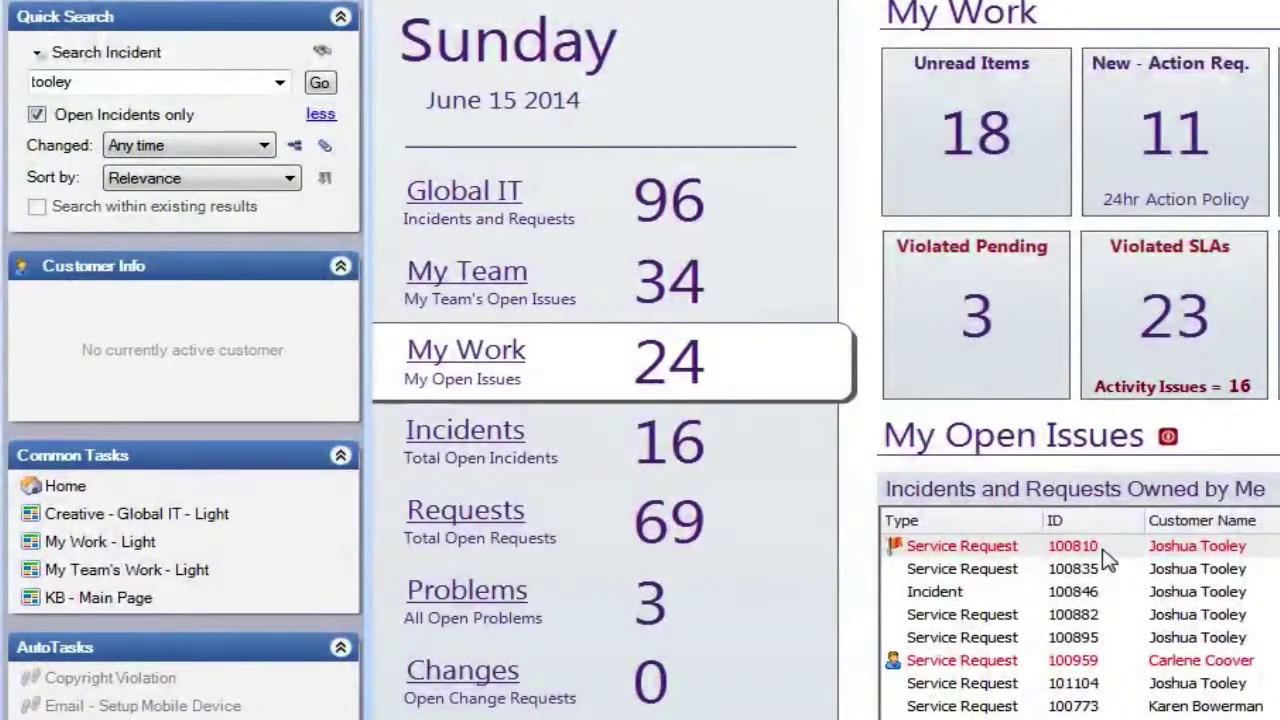
double_click(104, 88)
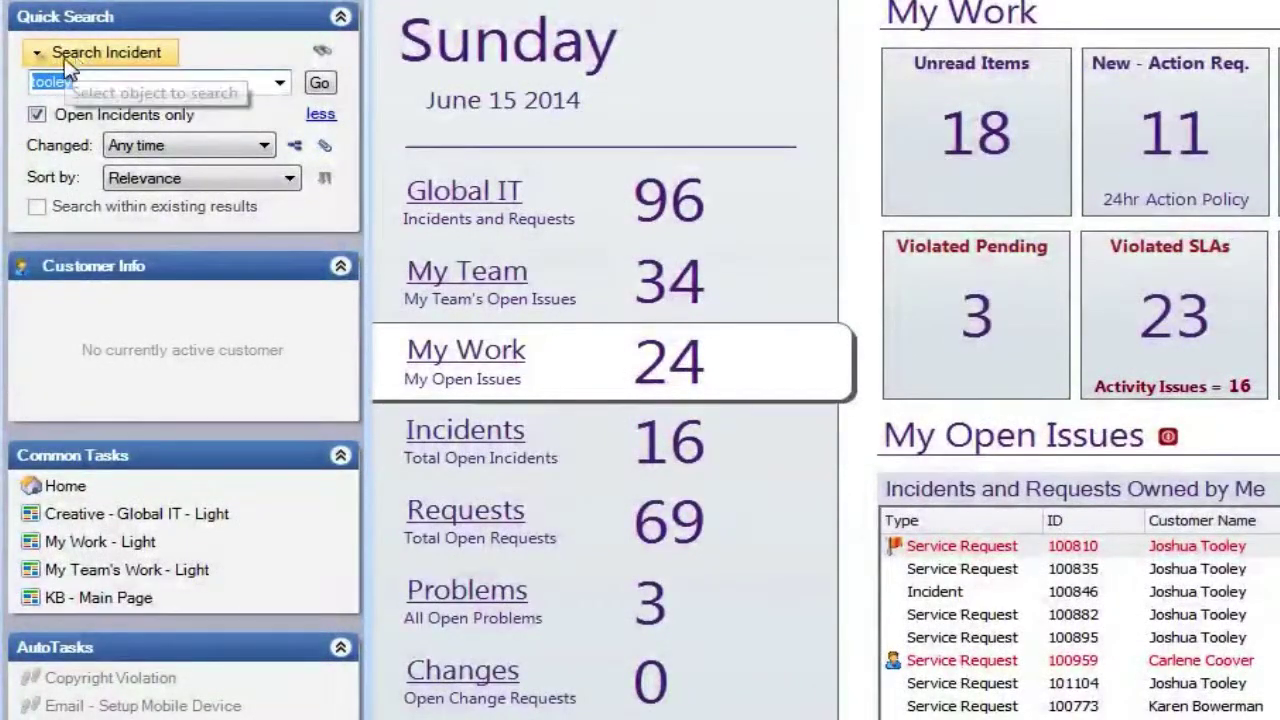
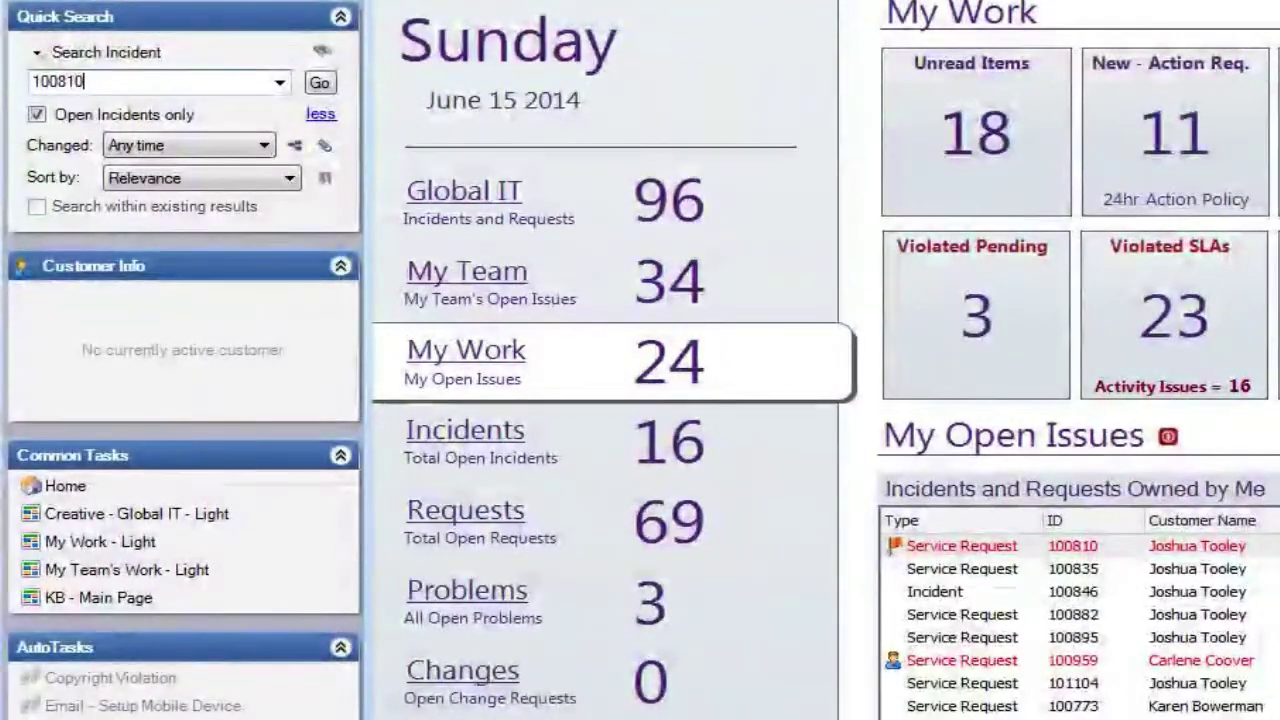
key(Return)
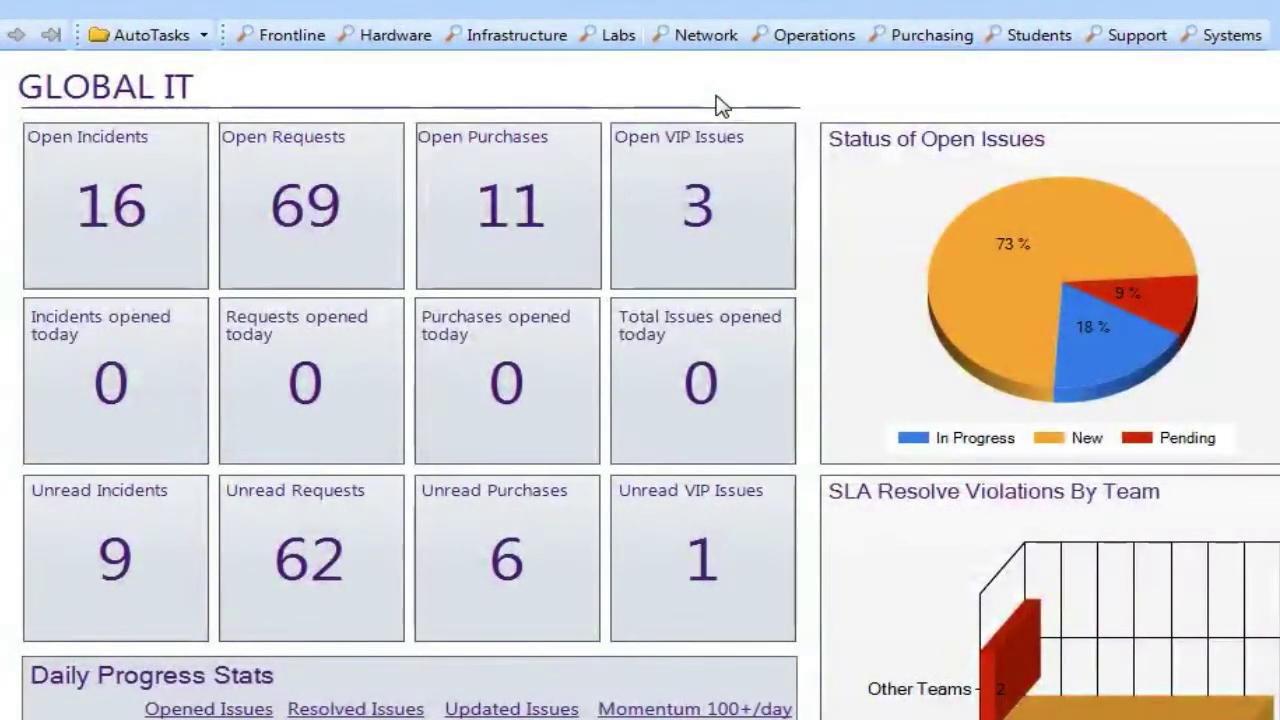
drag(226, 37, 217, 70)
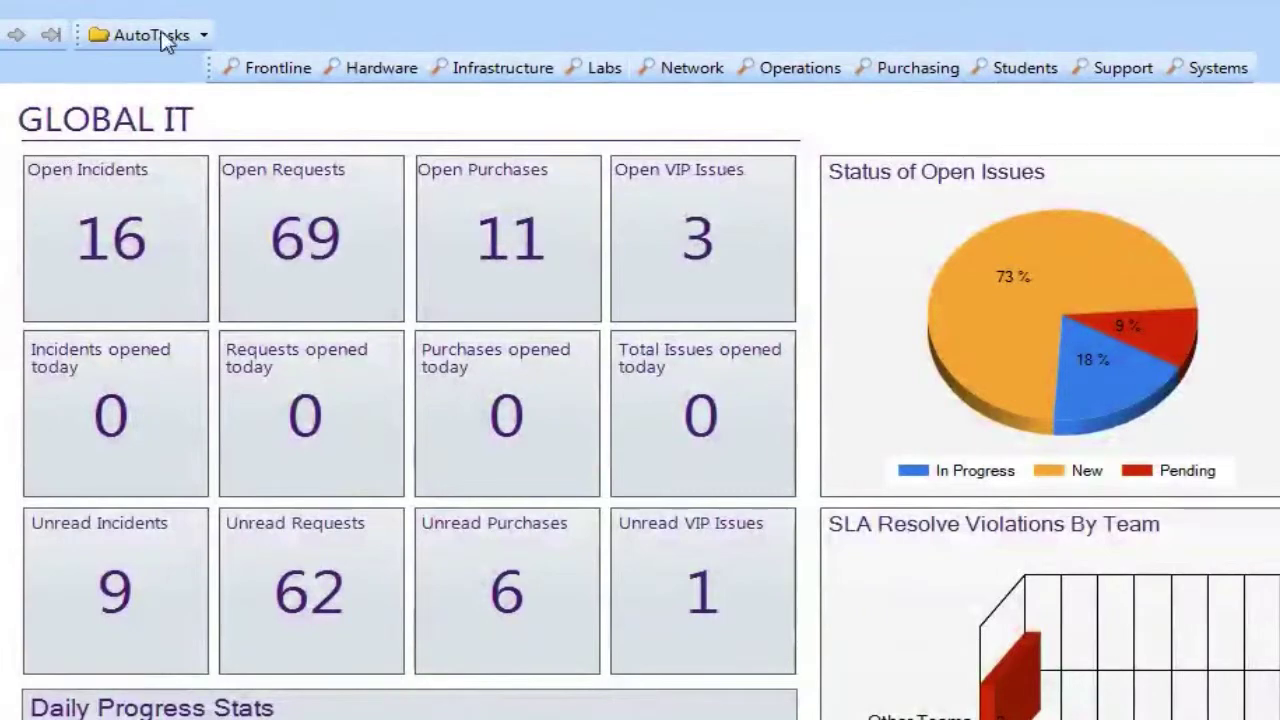
drag(214, 71, 206, 40)
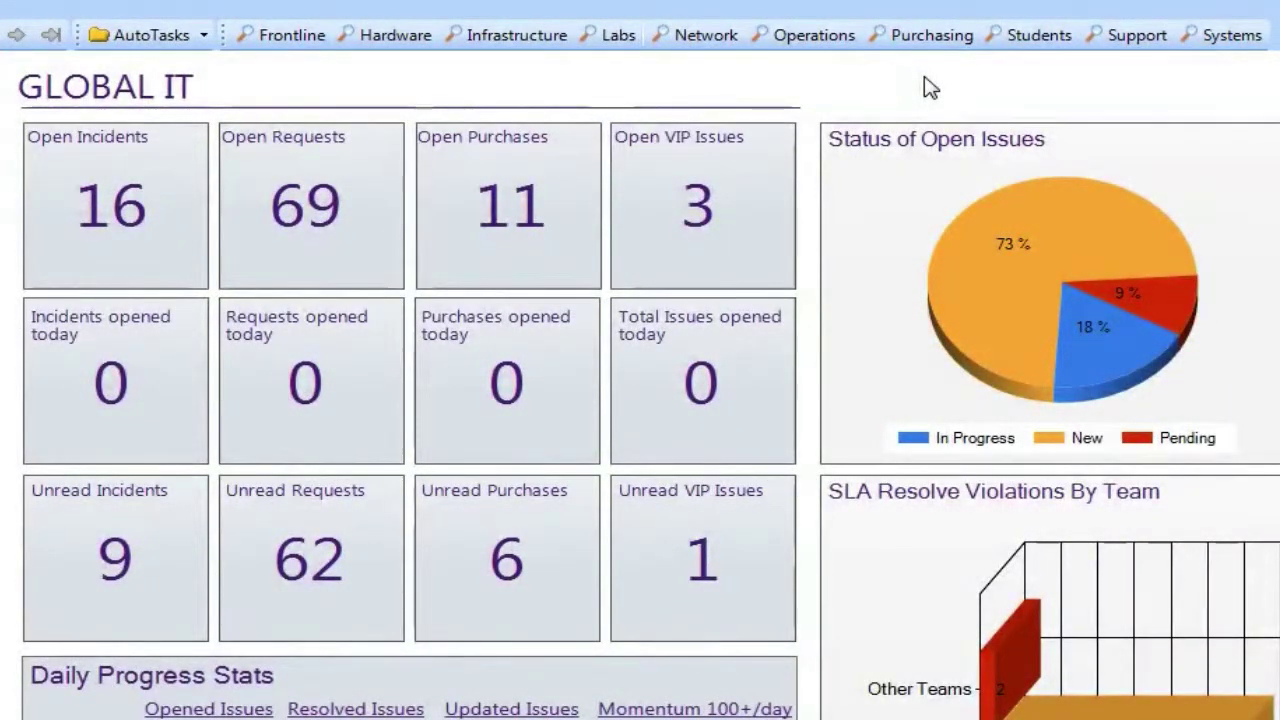
click(1120, 37)
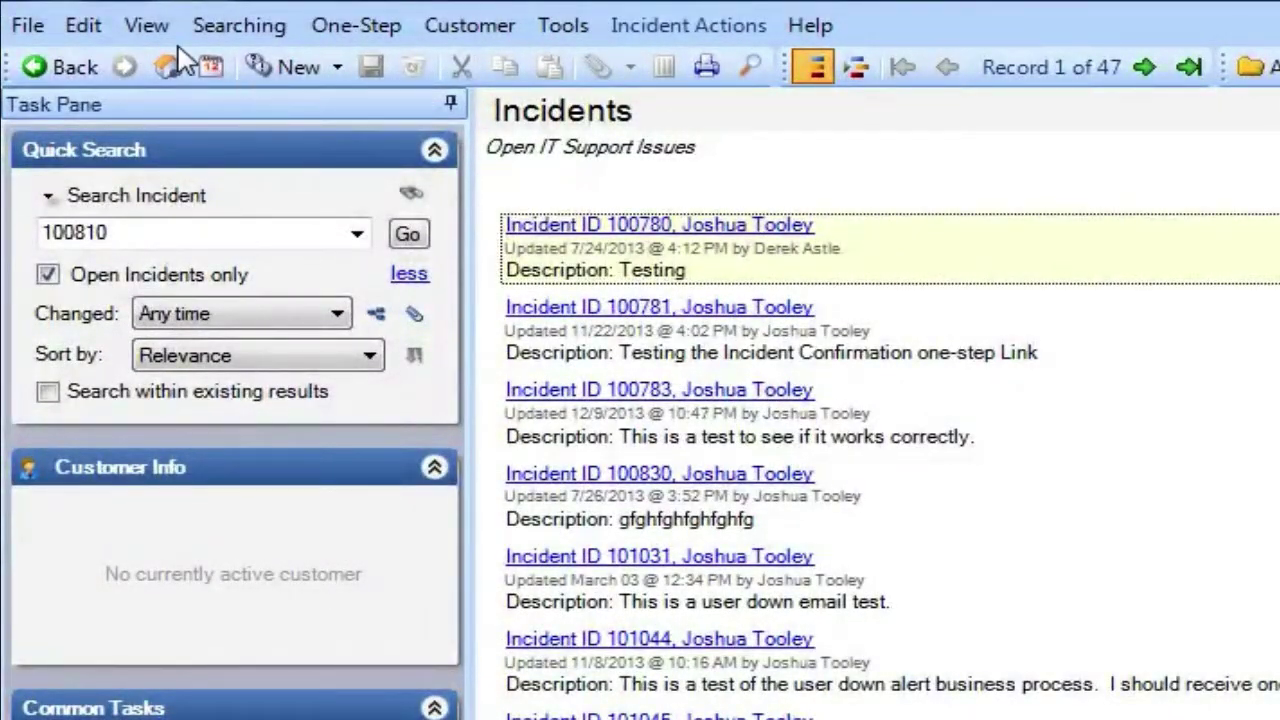
Show incident results in a grid, sorted by Owned By Team (IT Support first), then Customer Name
click(148, 27)
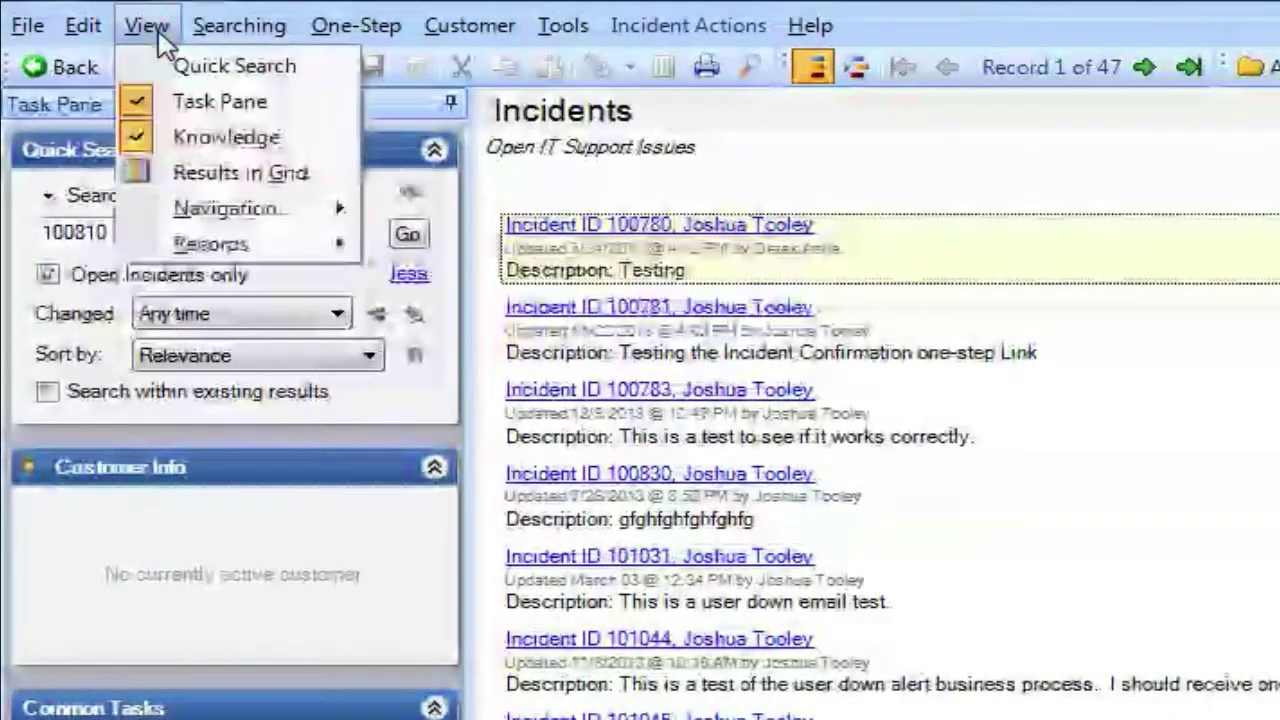
click(226, 178)
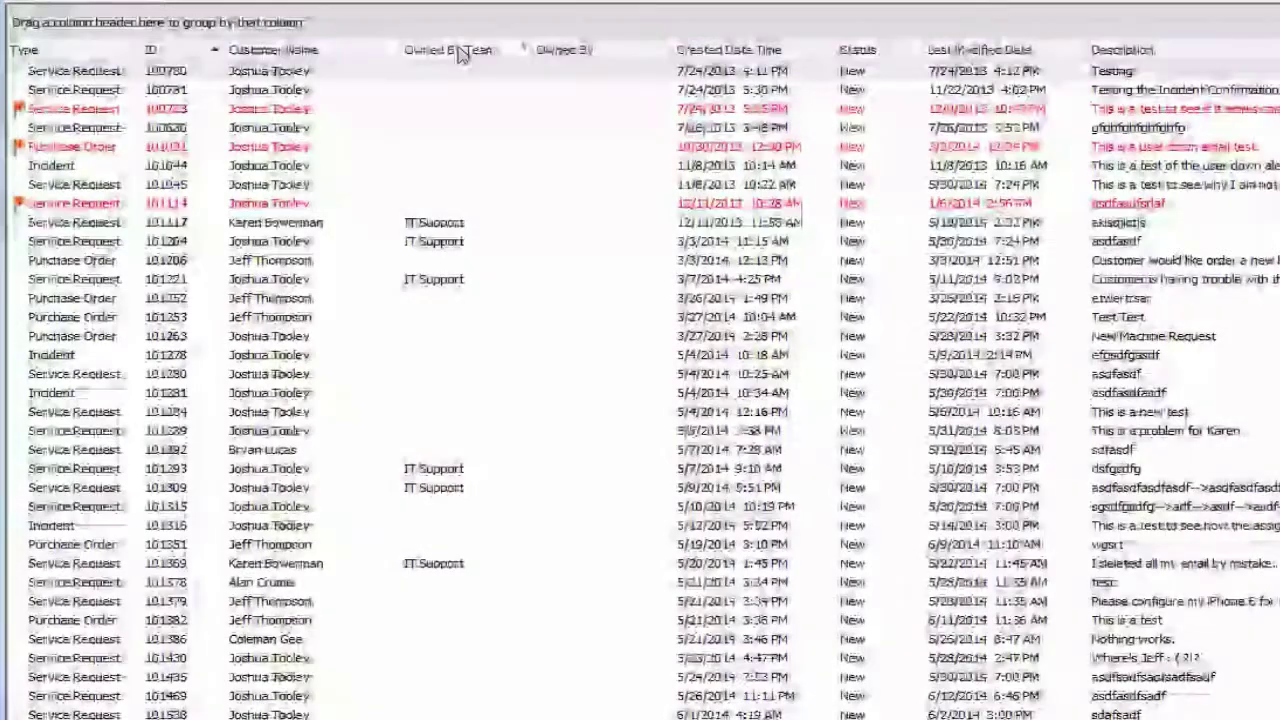
click(455, 52)
click(464, 57)
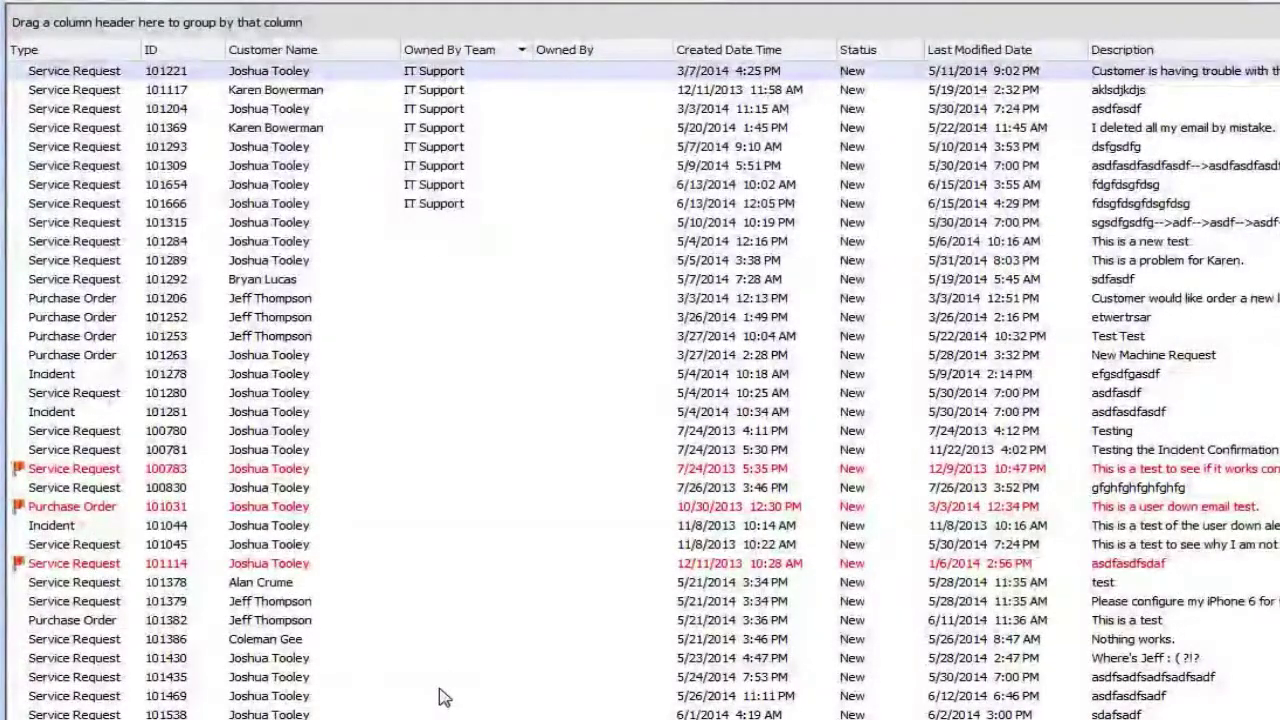
click(320, 58)
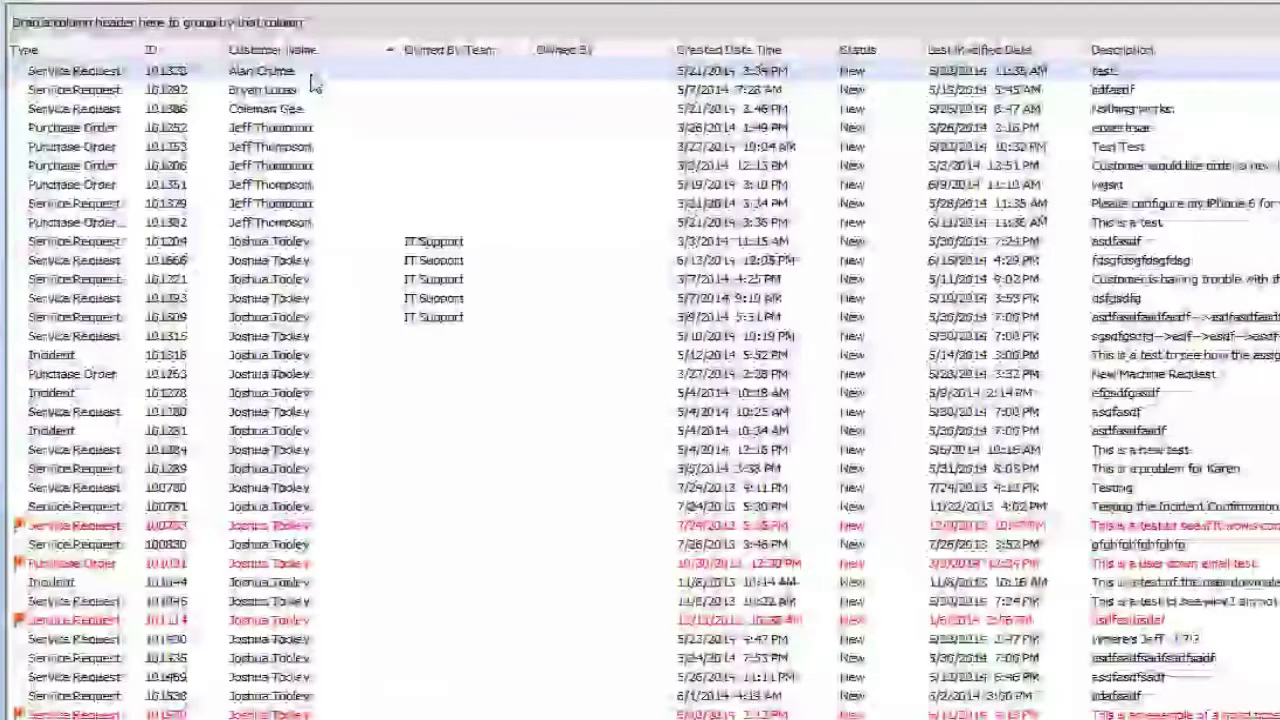
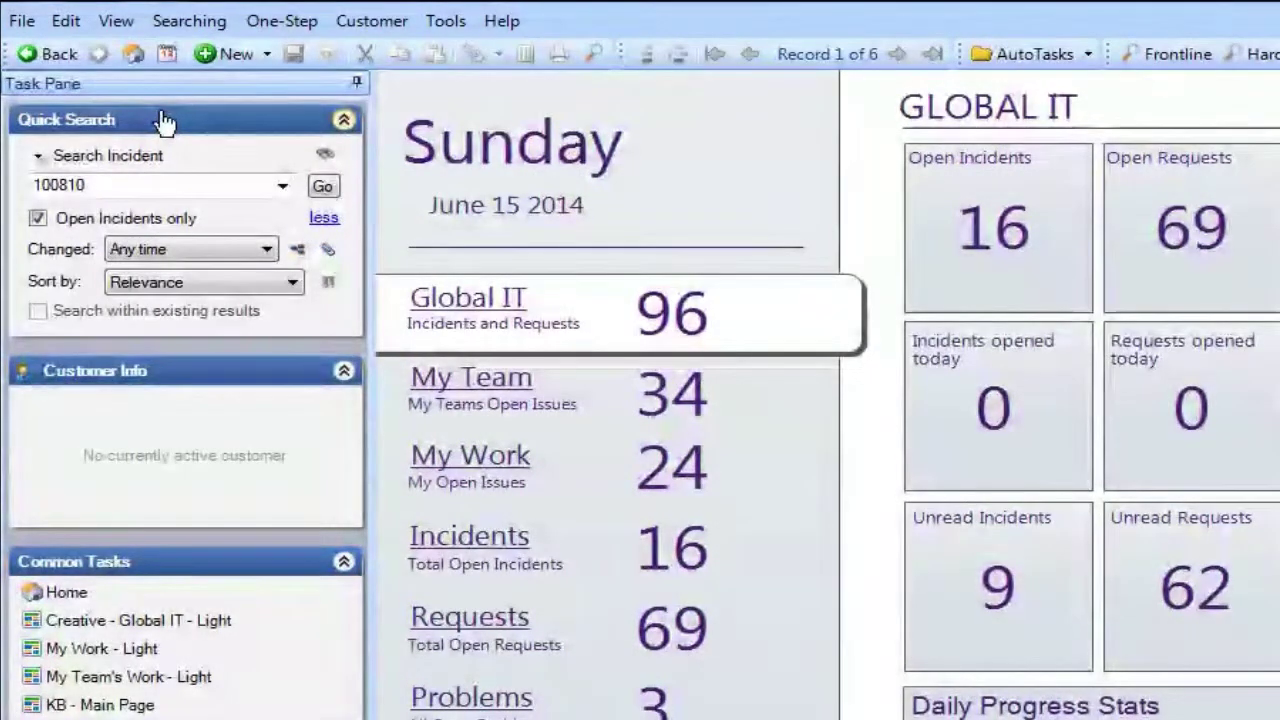
Check the View menu's pane options, then widen the Knowledge panel and Task Pane
click(116, 20)
click(120, 80)
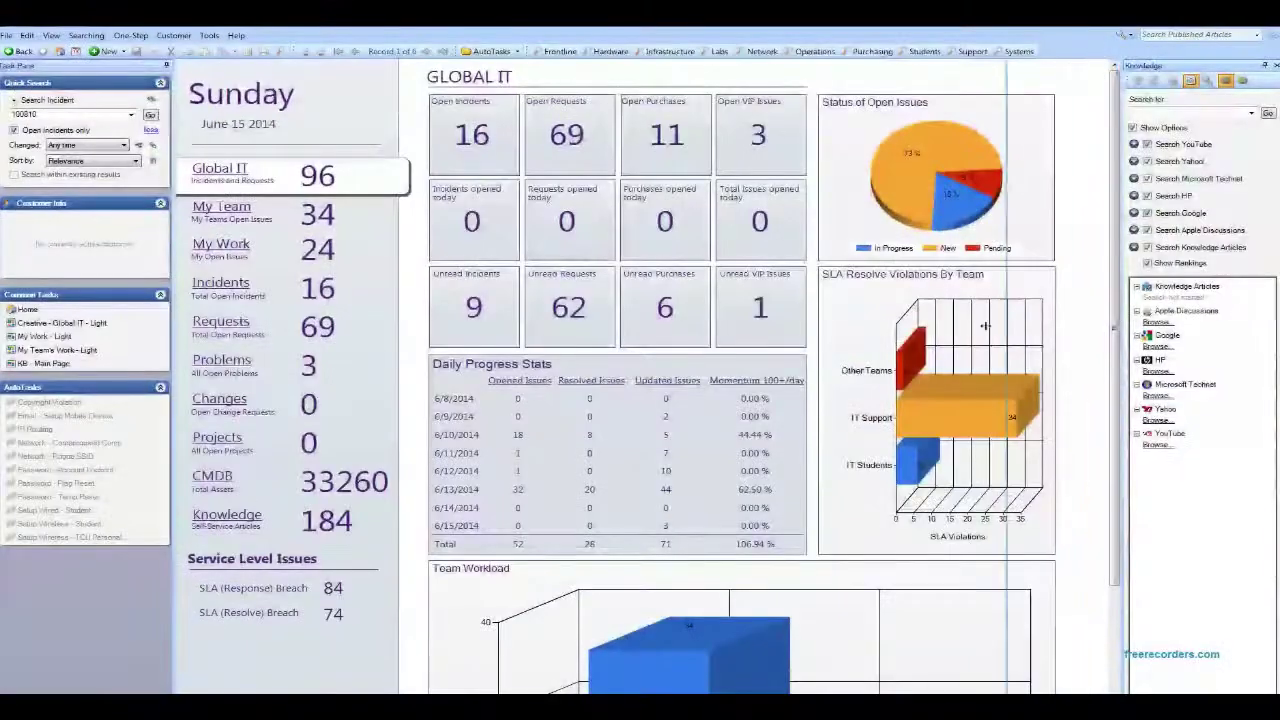
drag(985, 326, 1078, 326)
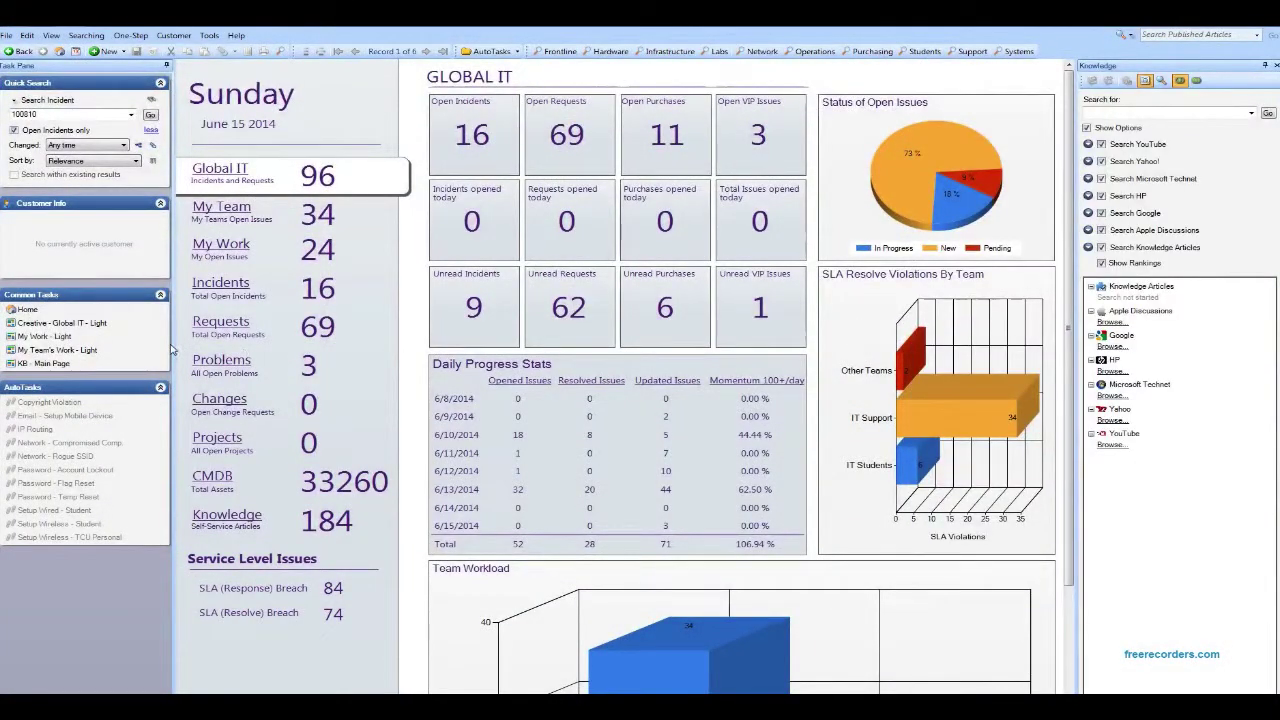
drag(172, 348, 174, 357)
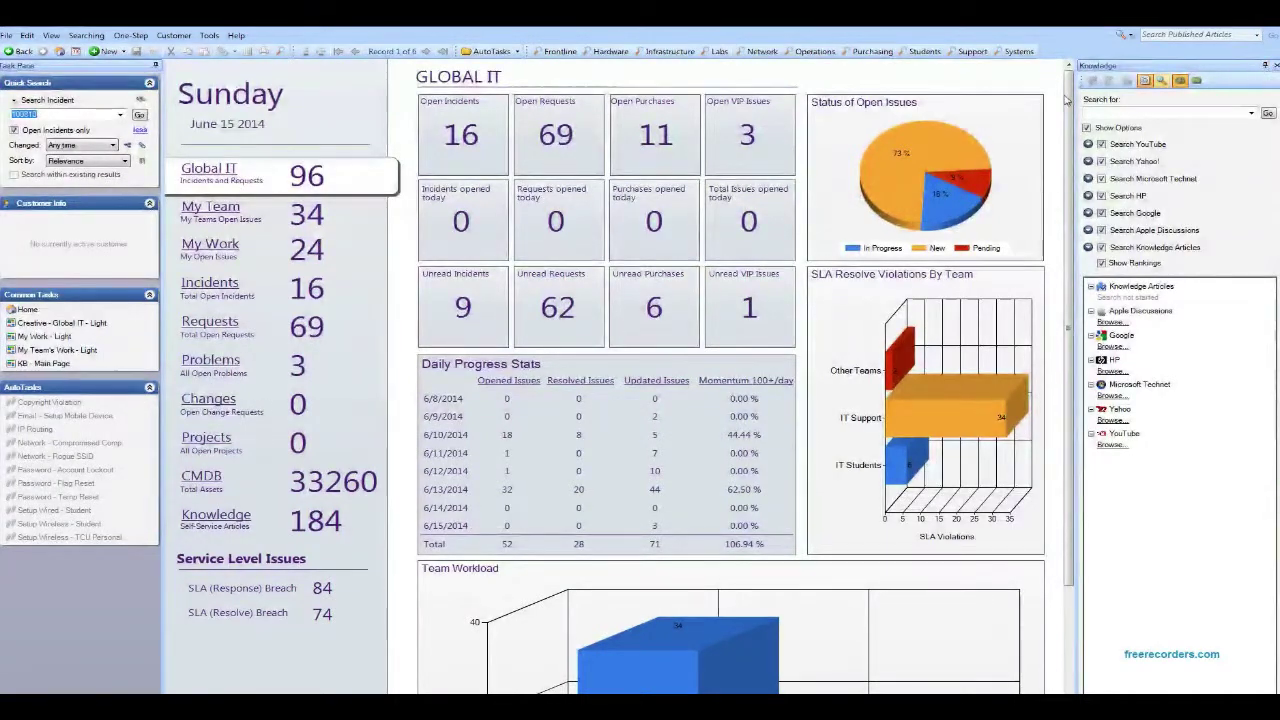
Auto-hide the Task Pane and Knowledge panel, peek at their side tabs, then re-dock the Task Pane
click(155, 66)
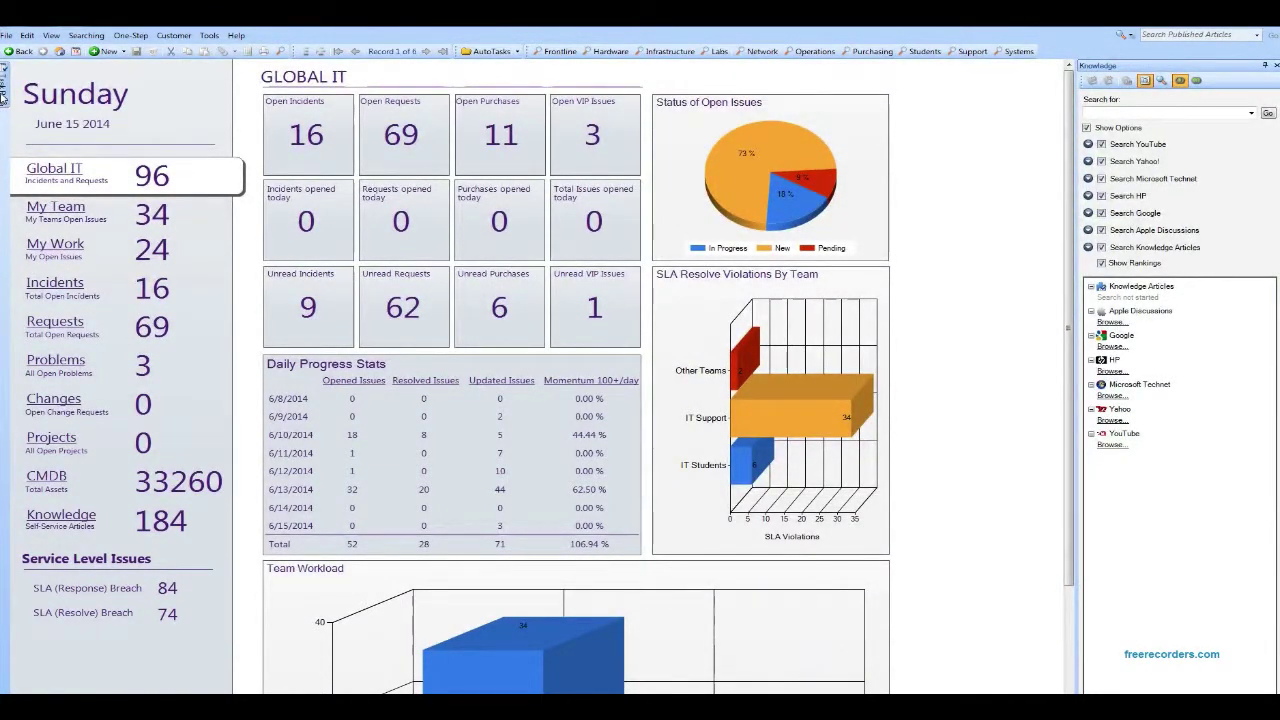
mouse_move(4, 94)
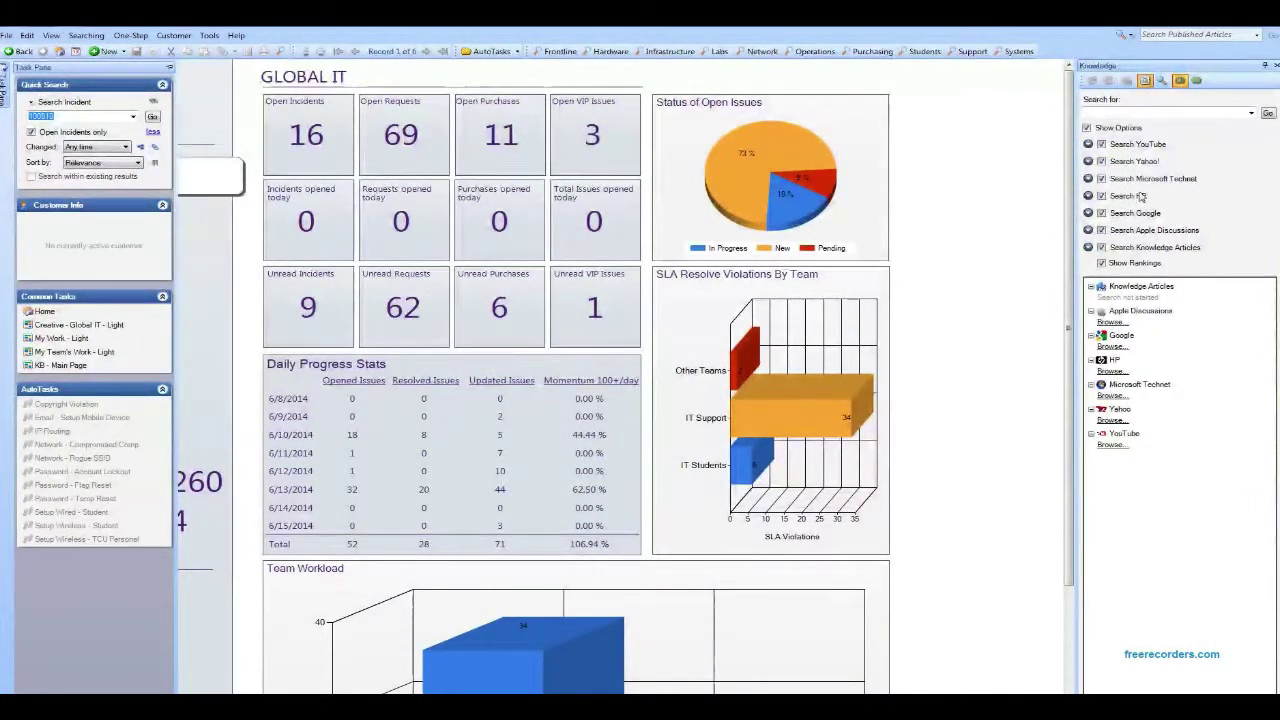
click(1266, 66)
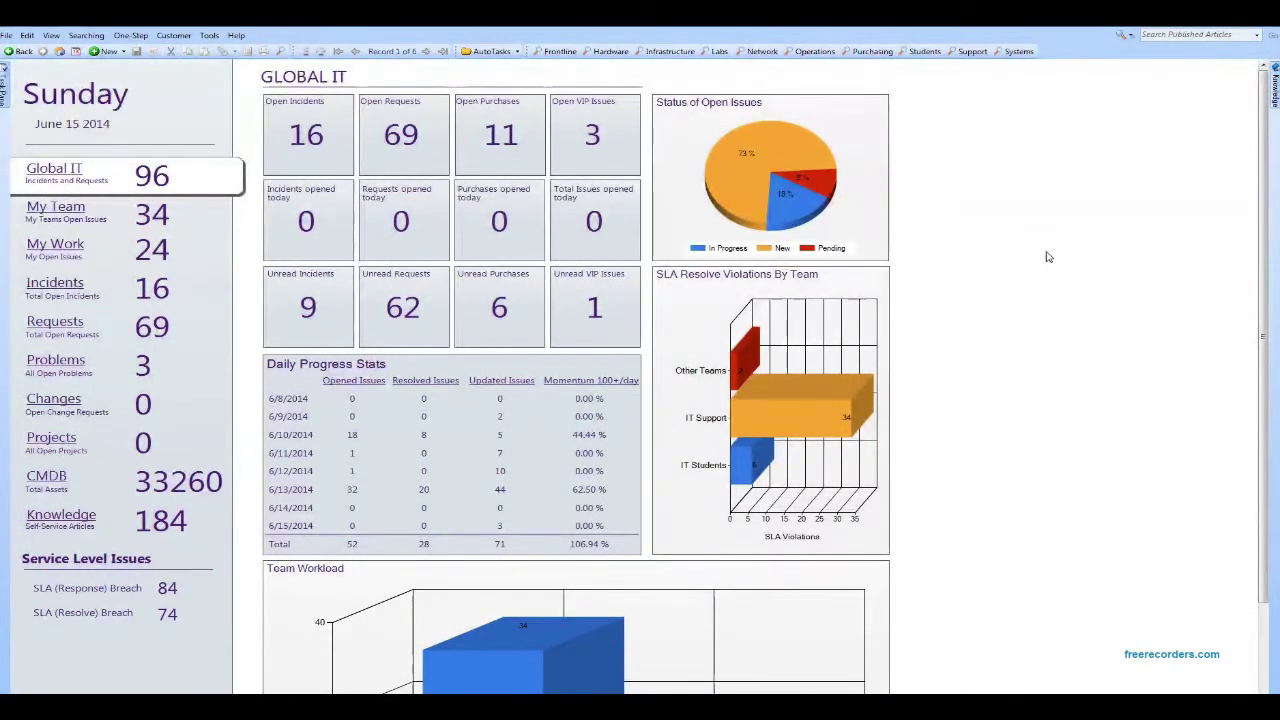
mouse_move(1275, 90)
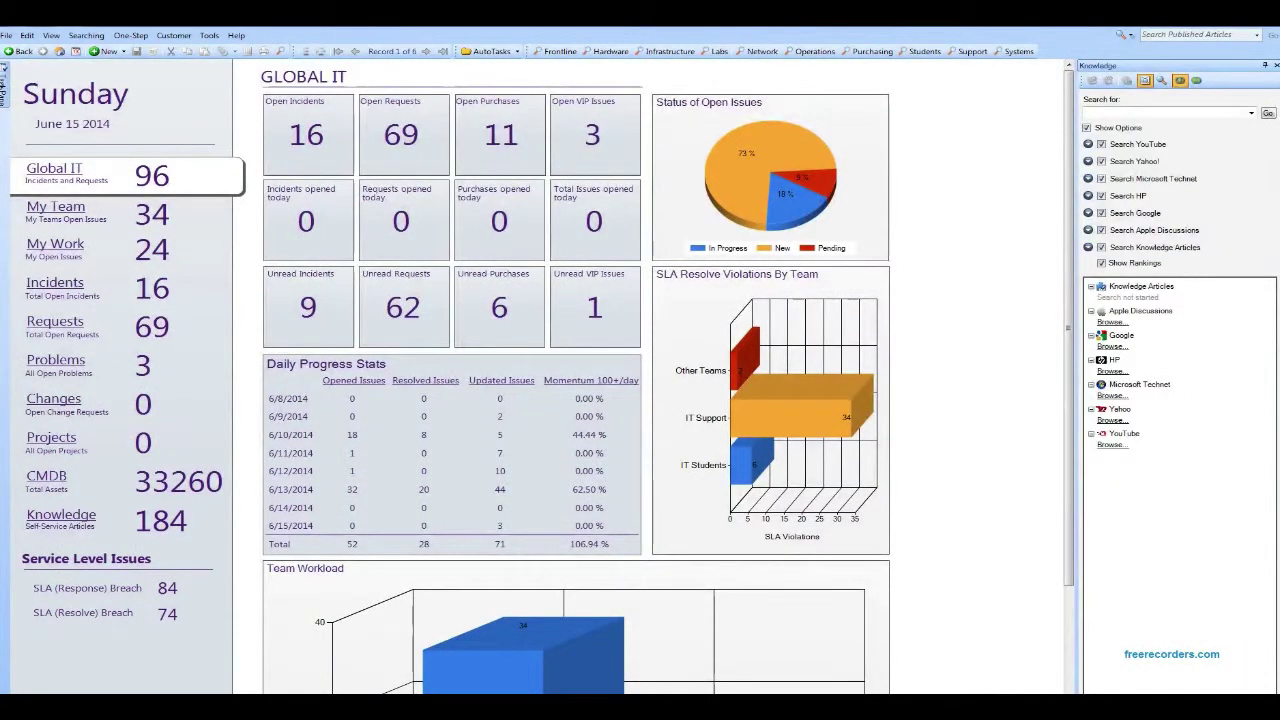
mouse_move(4, 80)
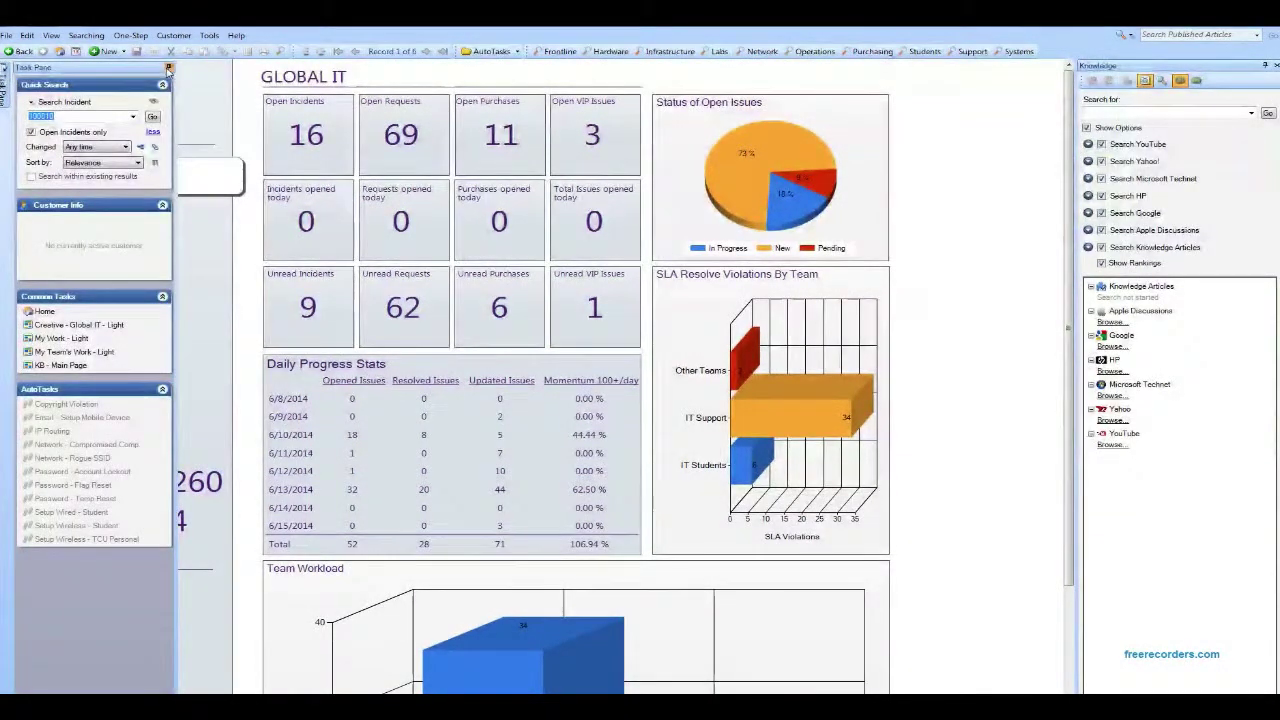
click(167, 70)
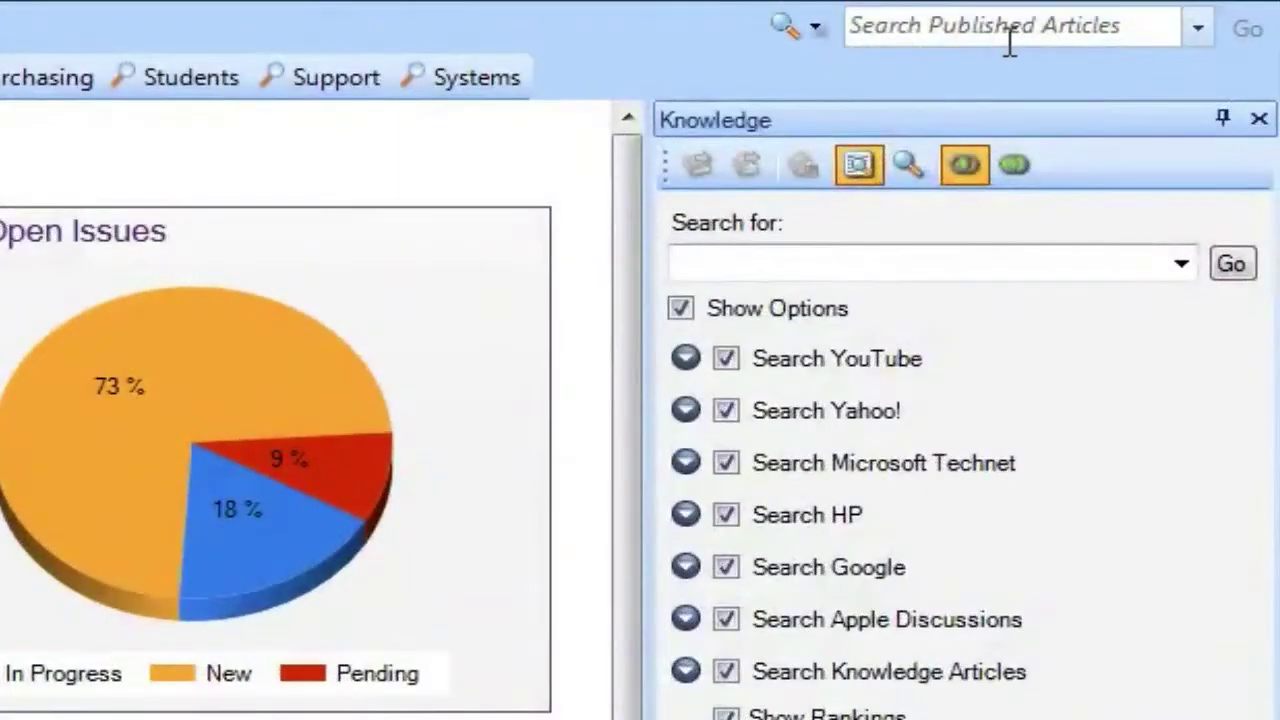
Place the cursor in the Search Published Articles box
click(1060, 45)
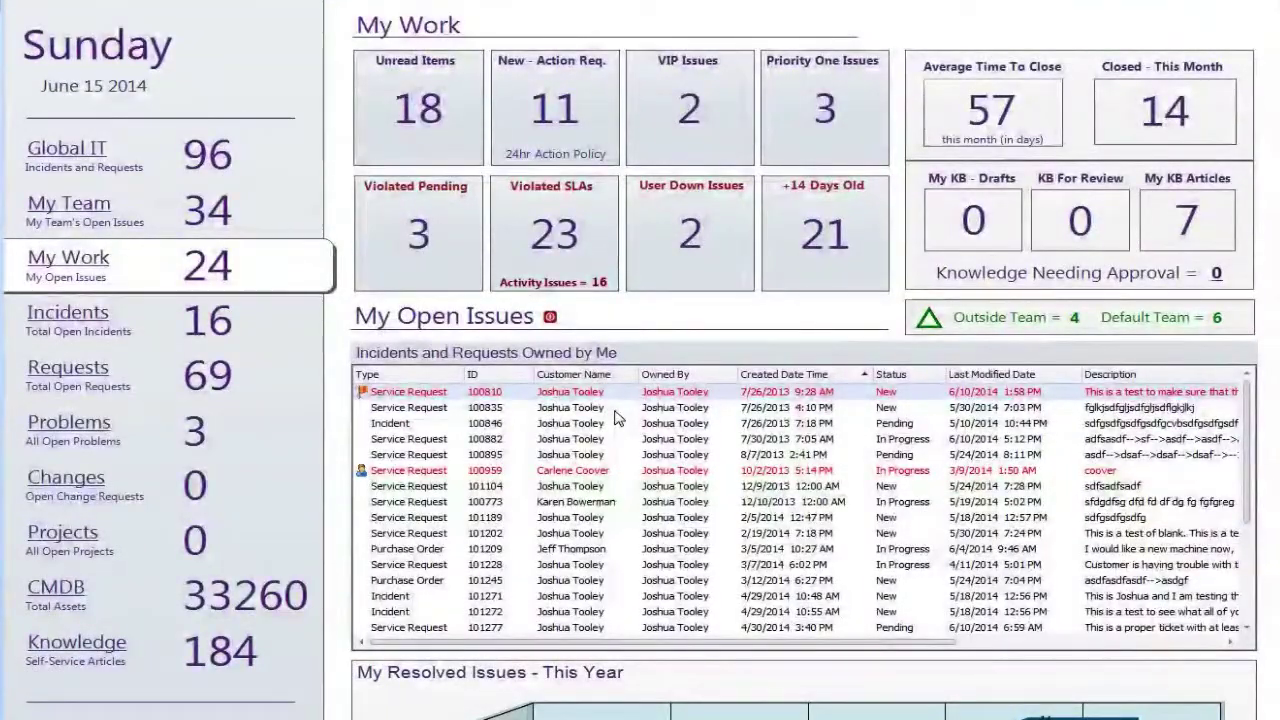
click(88, 208)
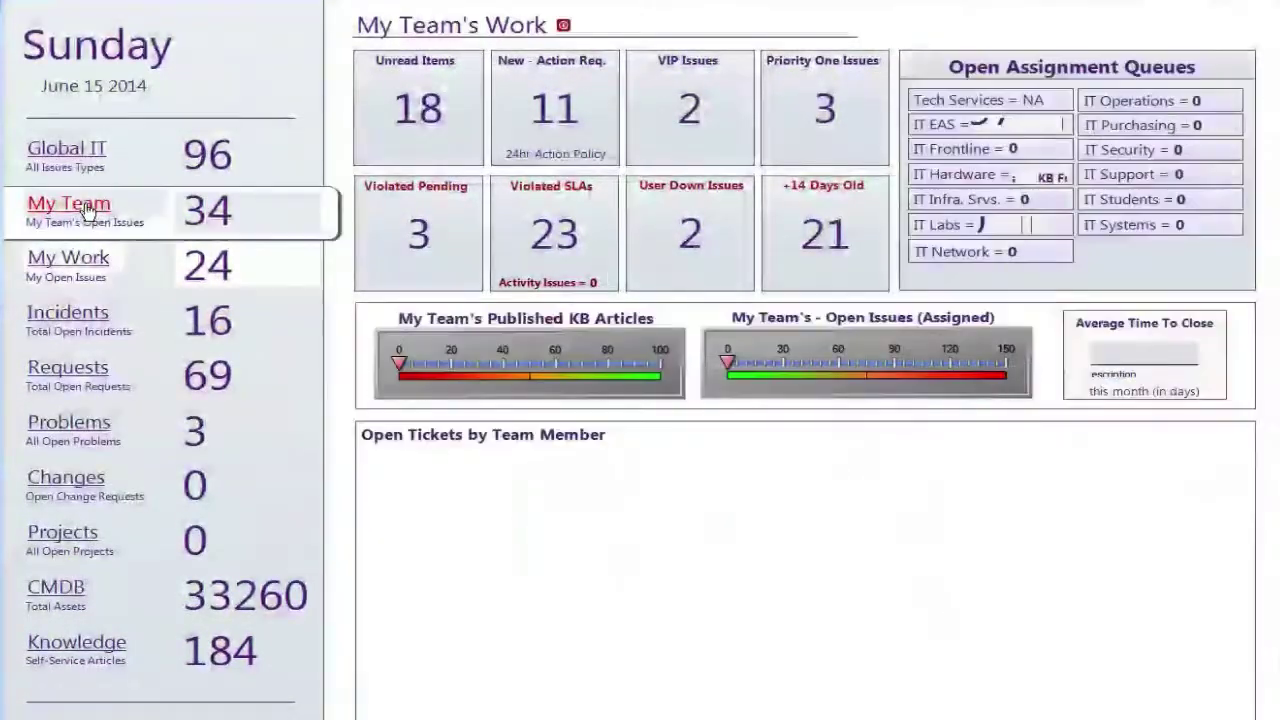
click(76, 262)
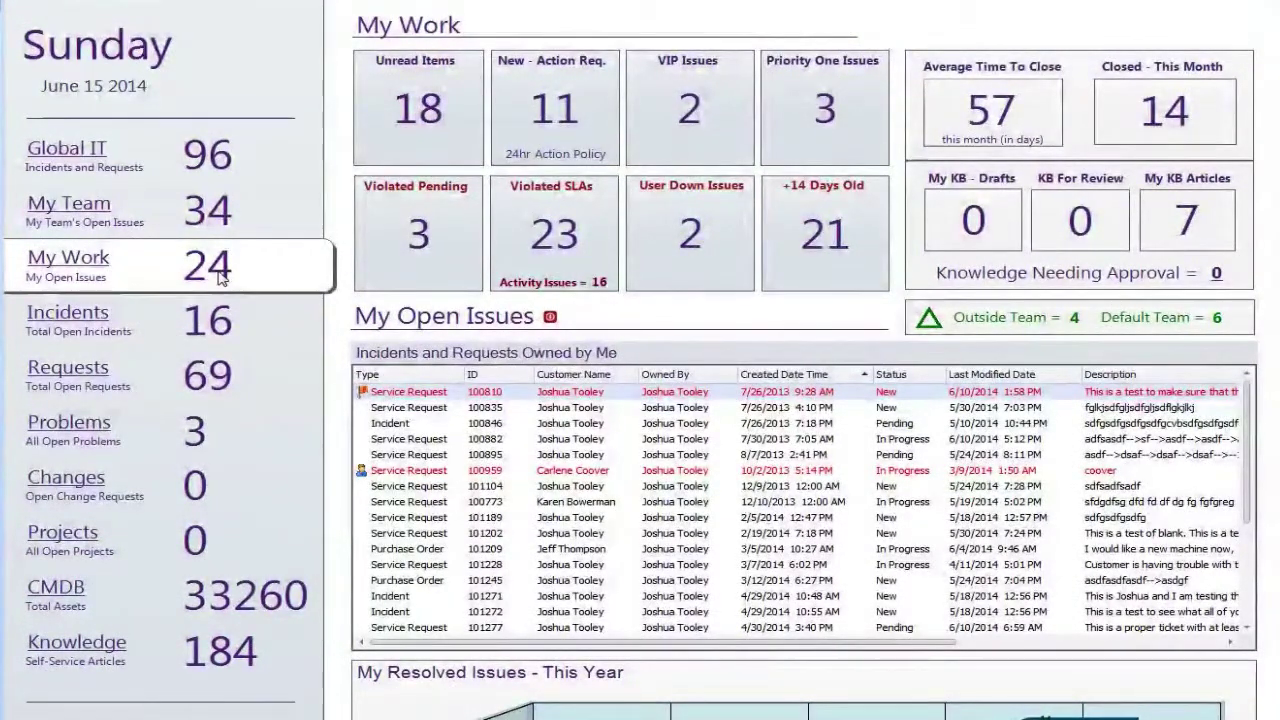
click(219, 276)
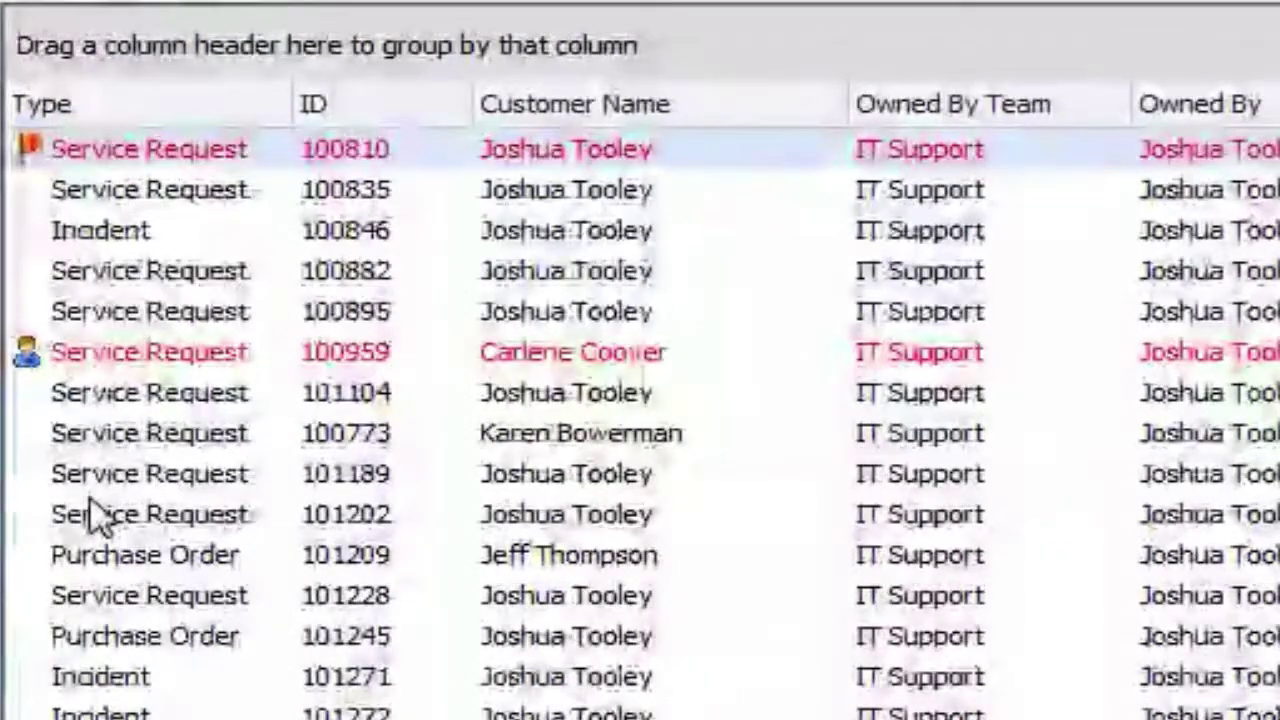
click(118, 355)
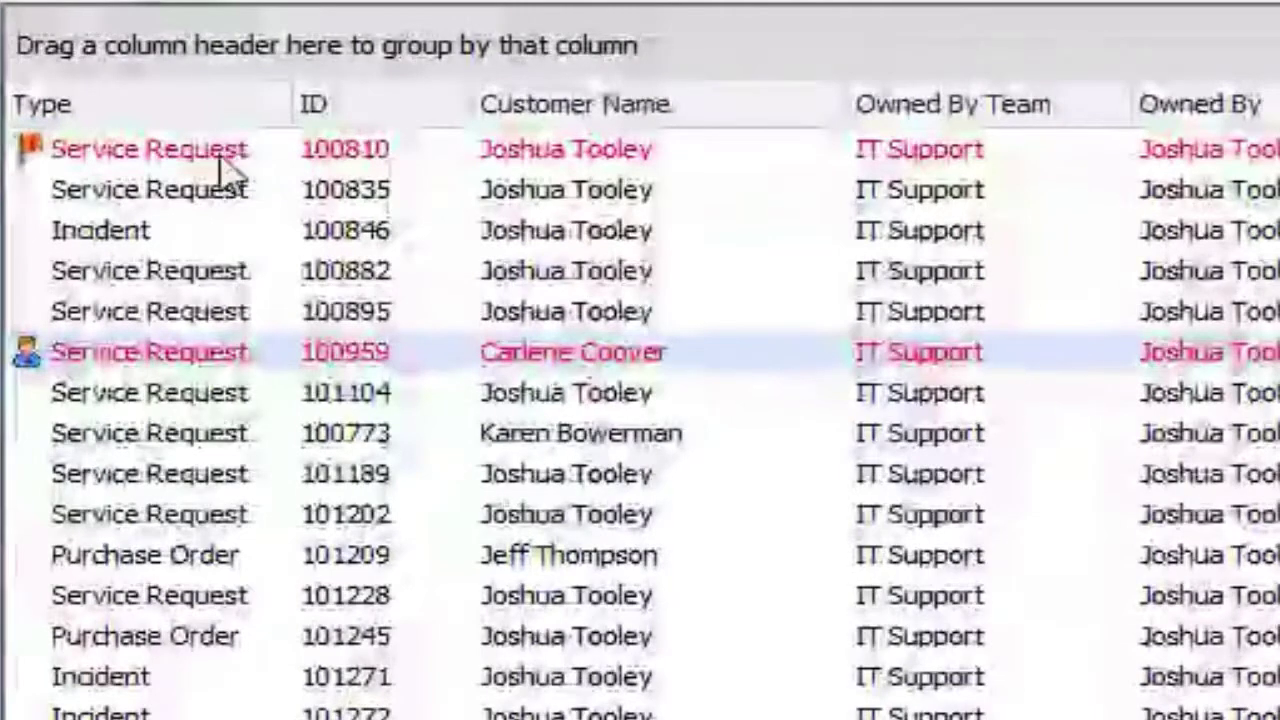
click(218, 158)
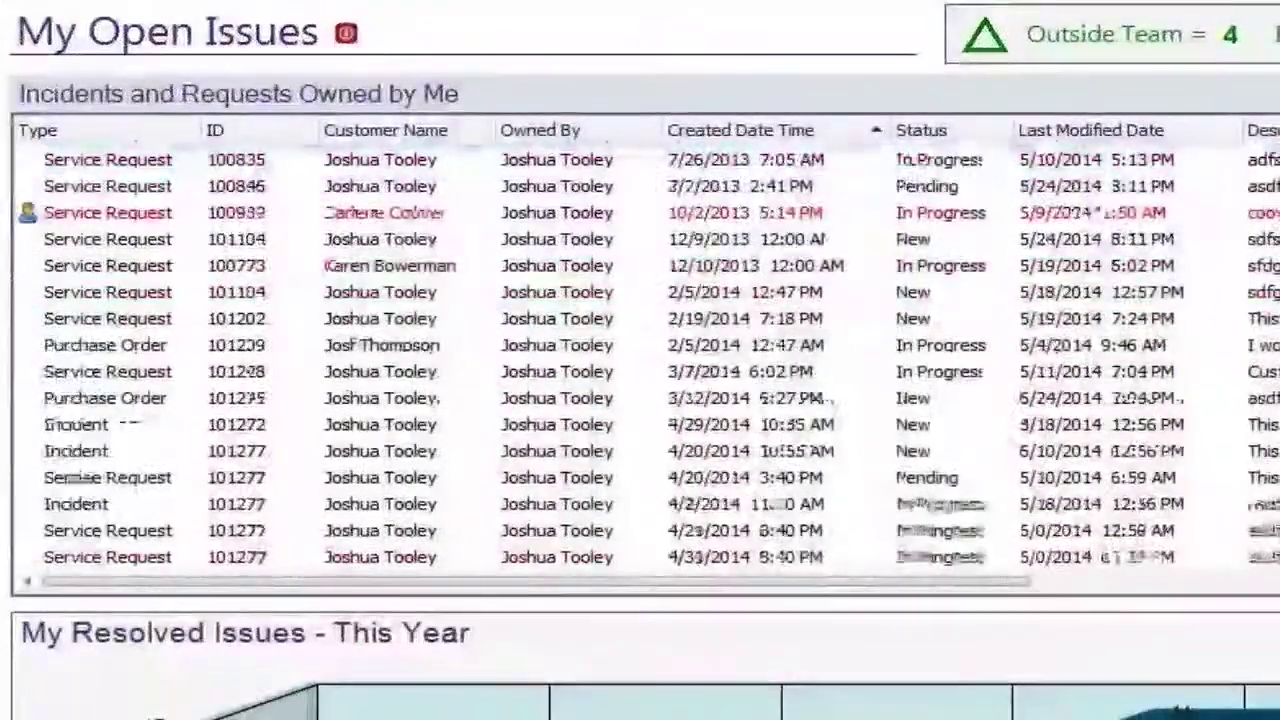
Scroll the My Open Issues grid down and back up to review the listed issues
scroll(640, 350, down, 3)
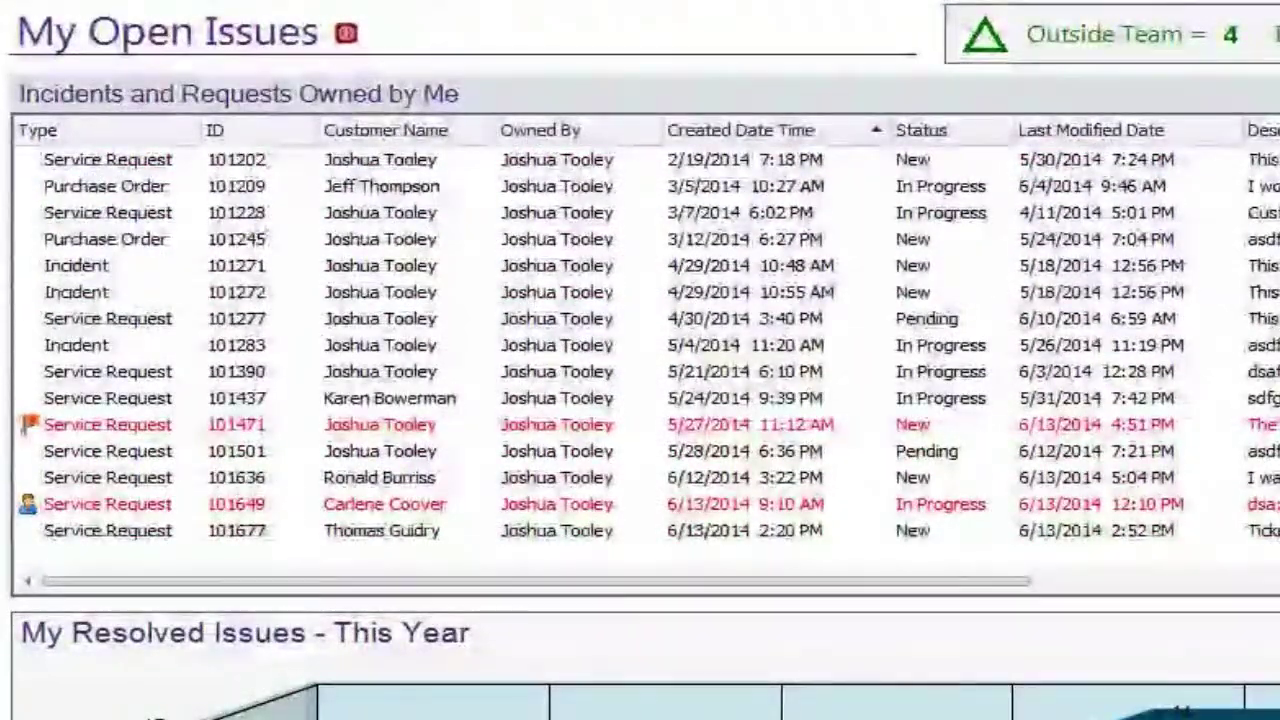
scroll(640, 350, up, 3)
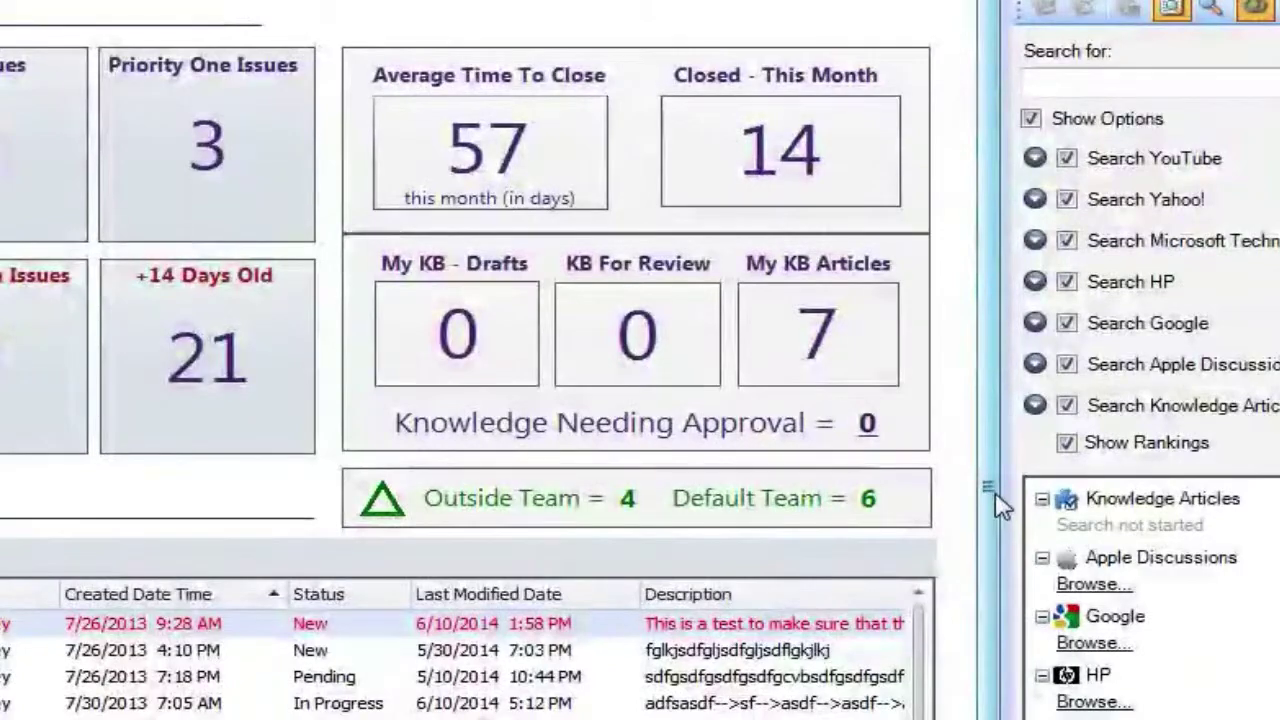
Scroll to My Resolved Issues - This Year and drill into the January 2014 bar
scroll(1000, 507, down, 5)
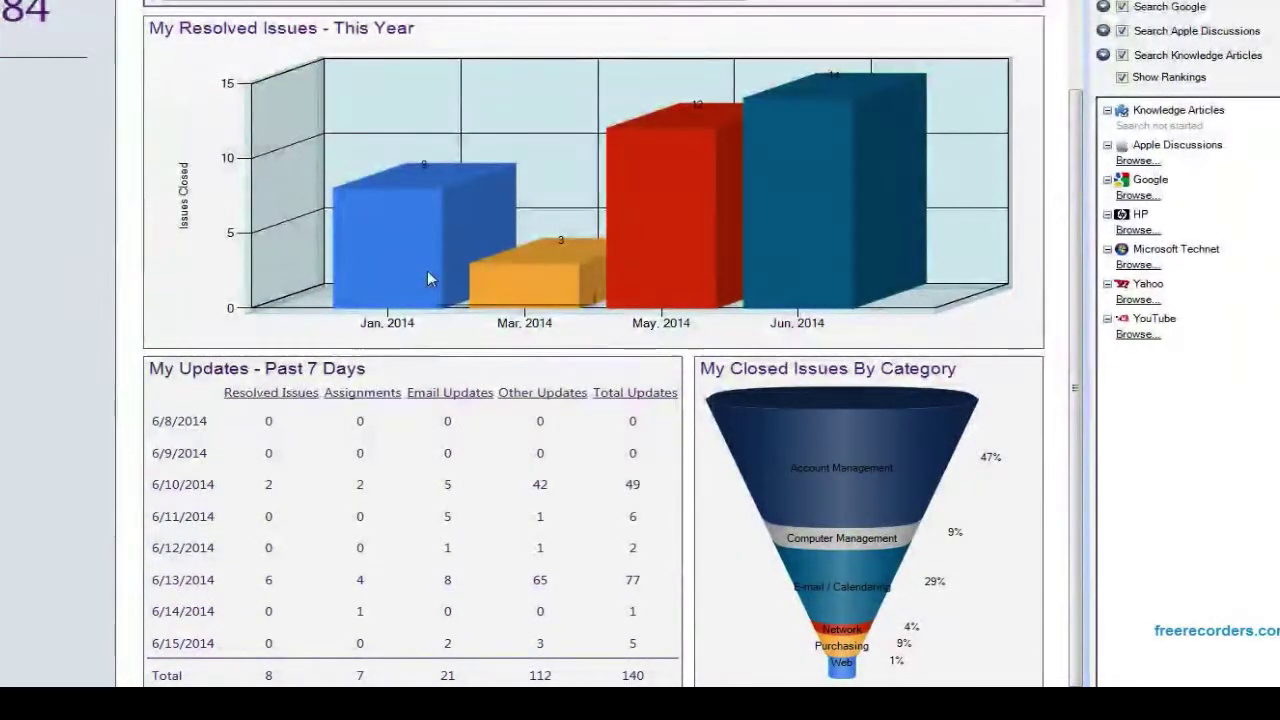
mouse_move(430, 271)
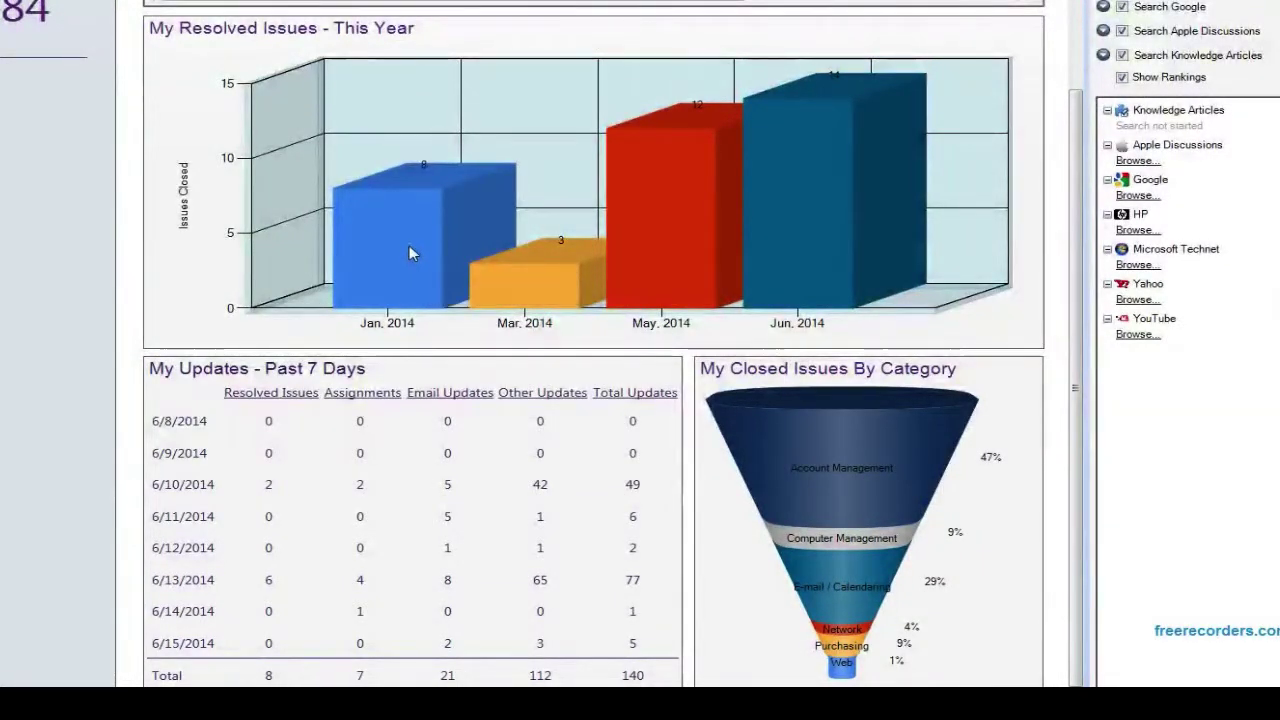
click(409, 253)
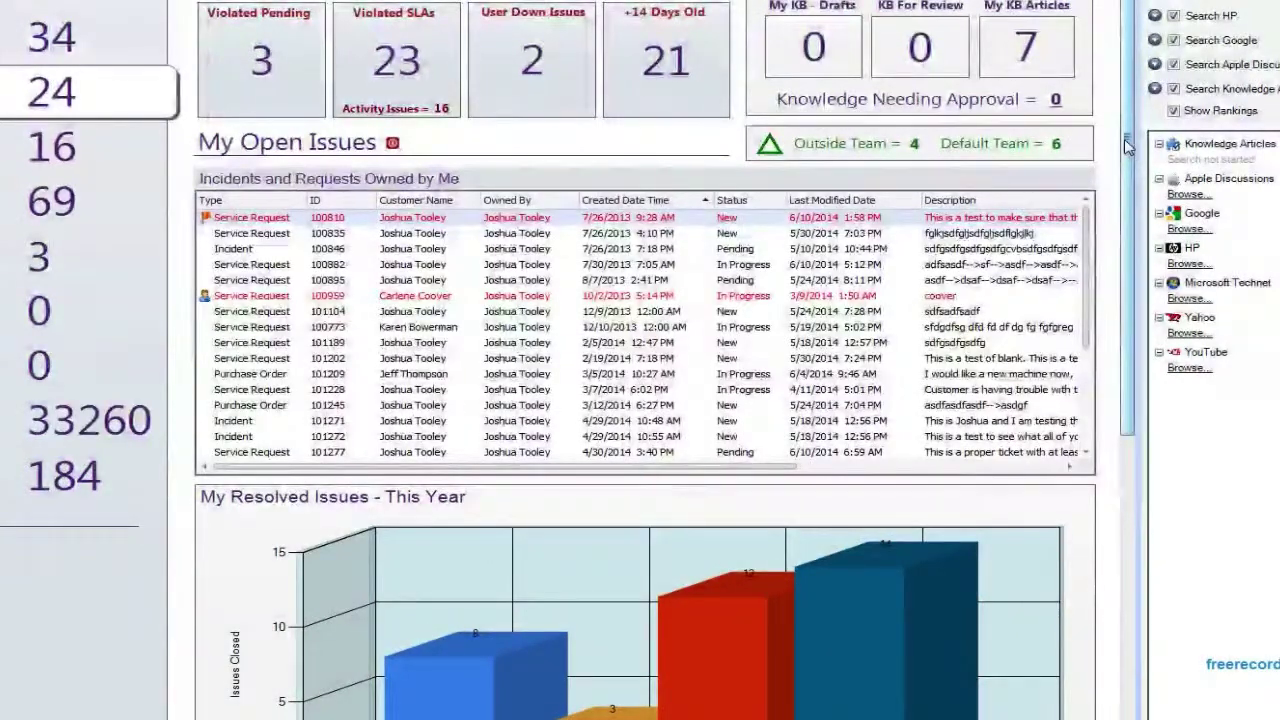
scroll(1127, 460, down, 4)
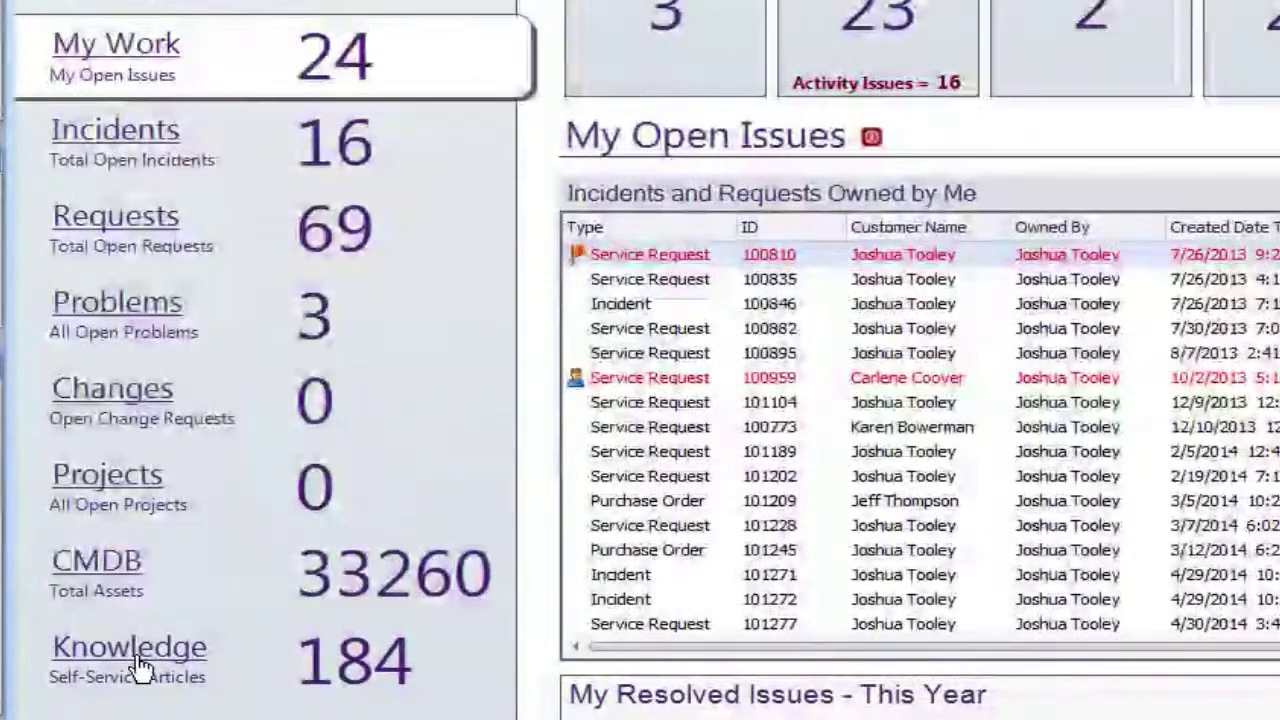
Go to the Knowledge dashboard, filter to Student articles, and open 'Setup Xbox One to Internet'
click(134, 655)
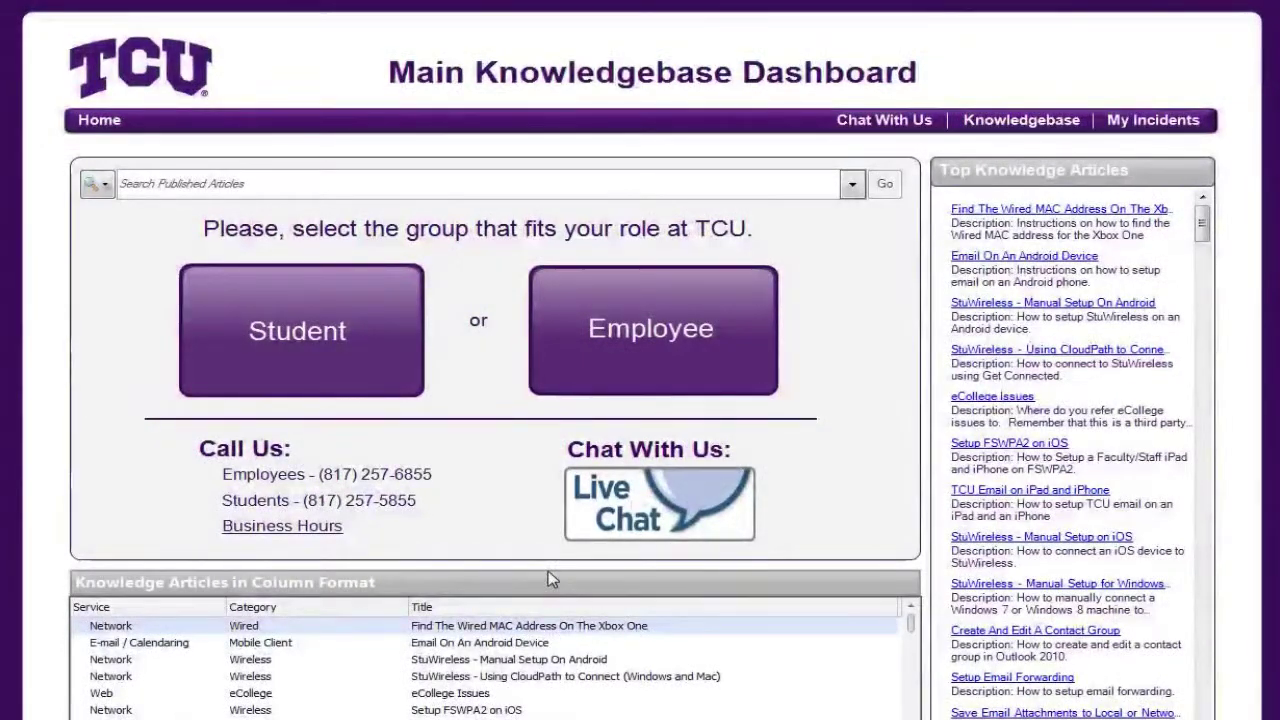
click(321, 325)
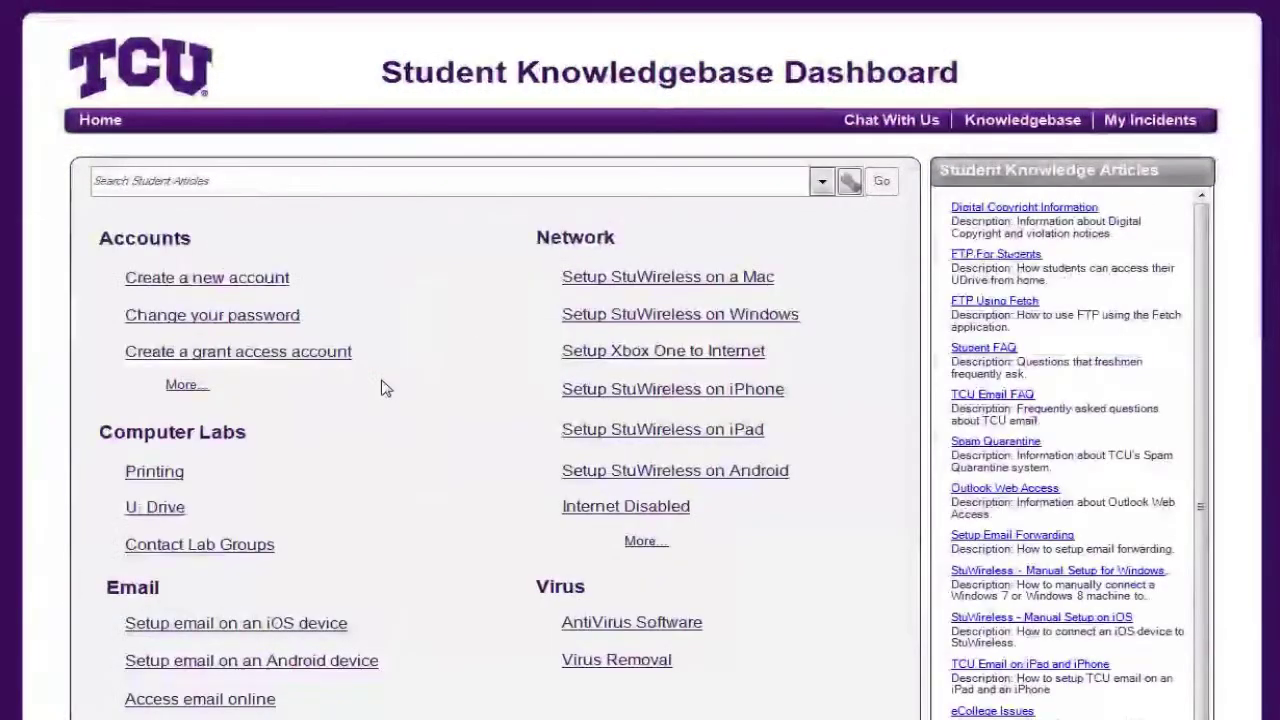
click(625, 352)
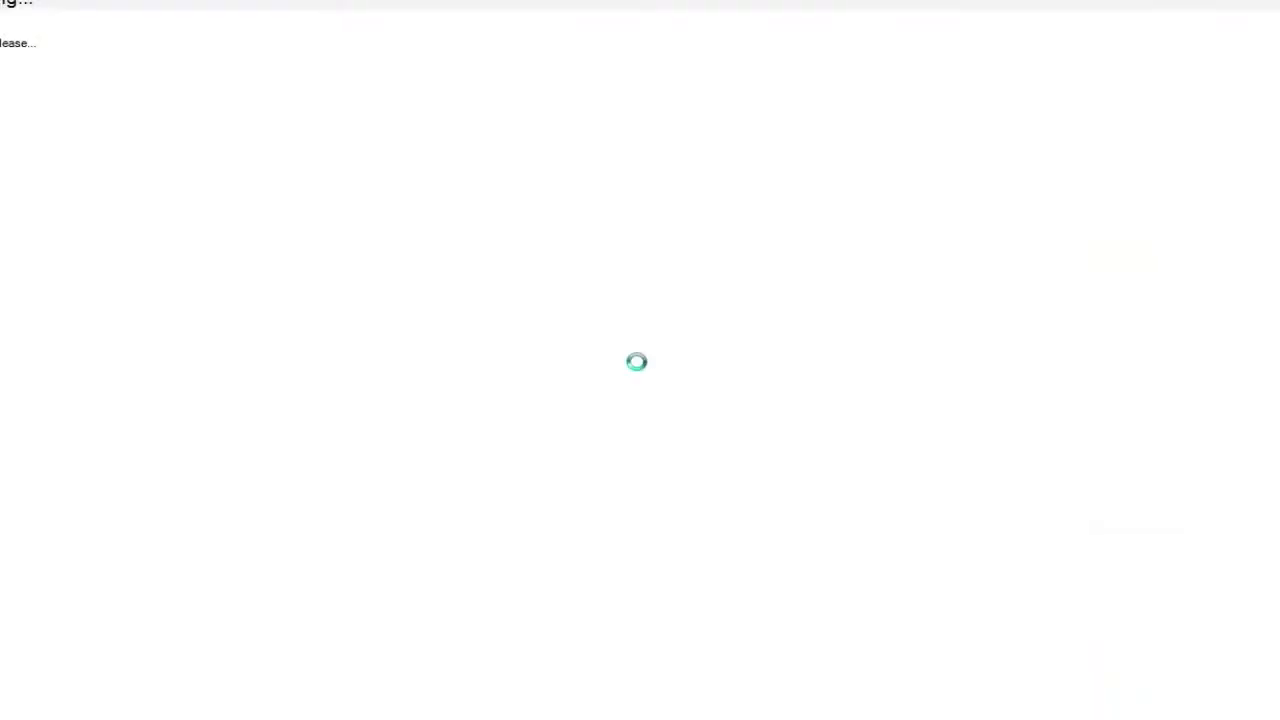